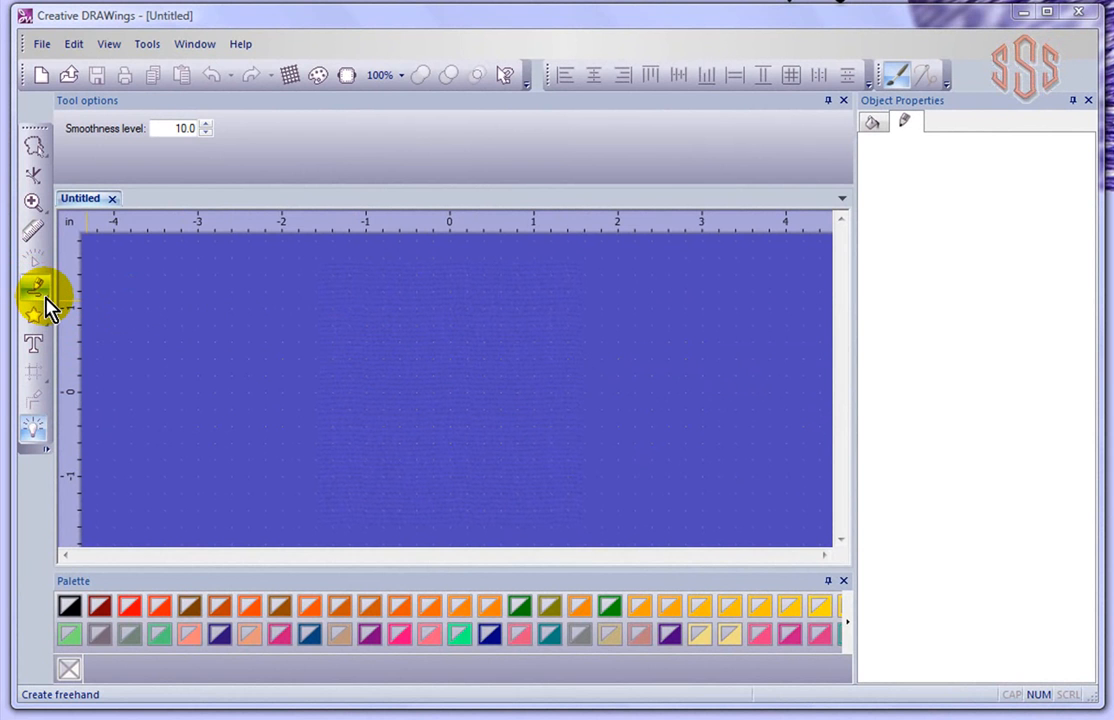
- Draw two closed freehand shapes side by side: an irregular blob about 3.00 by 2.43 in and a C shape about 2.27 by 2.37 in
left_click(44, 297)
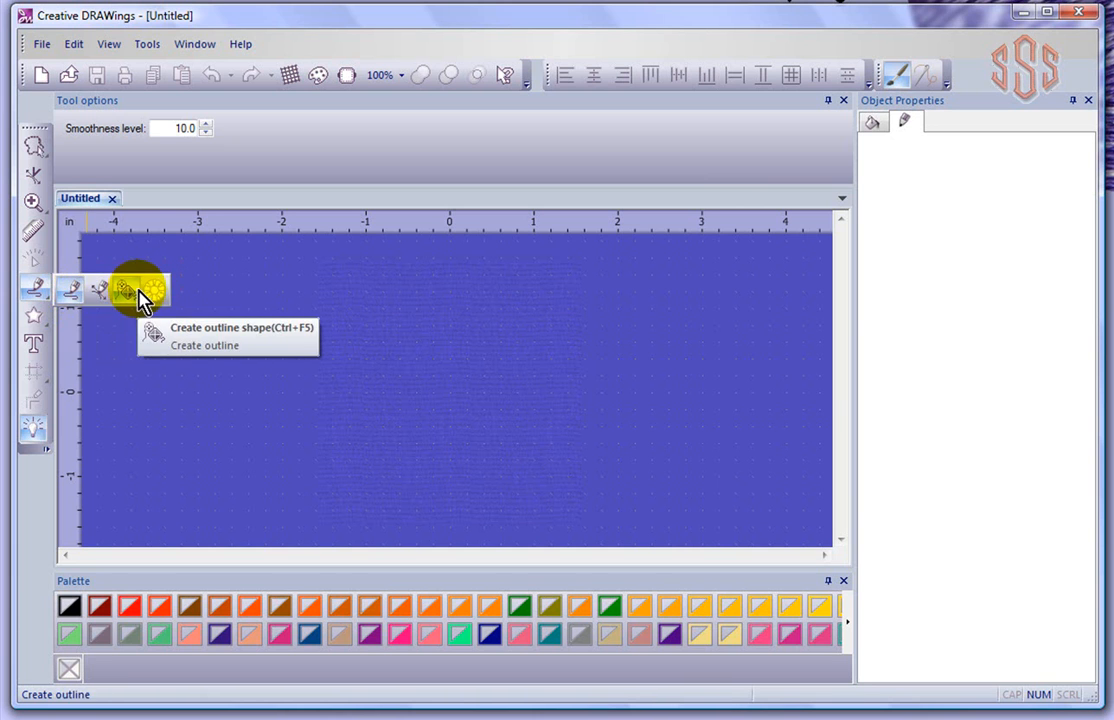
left_click(74, 294)
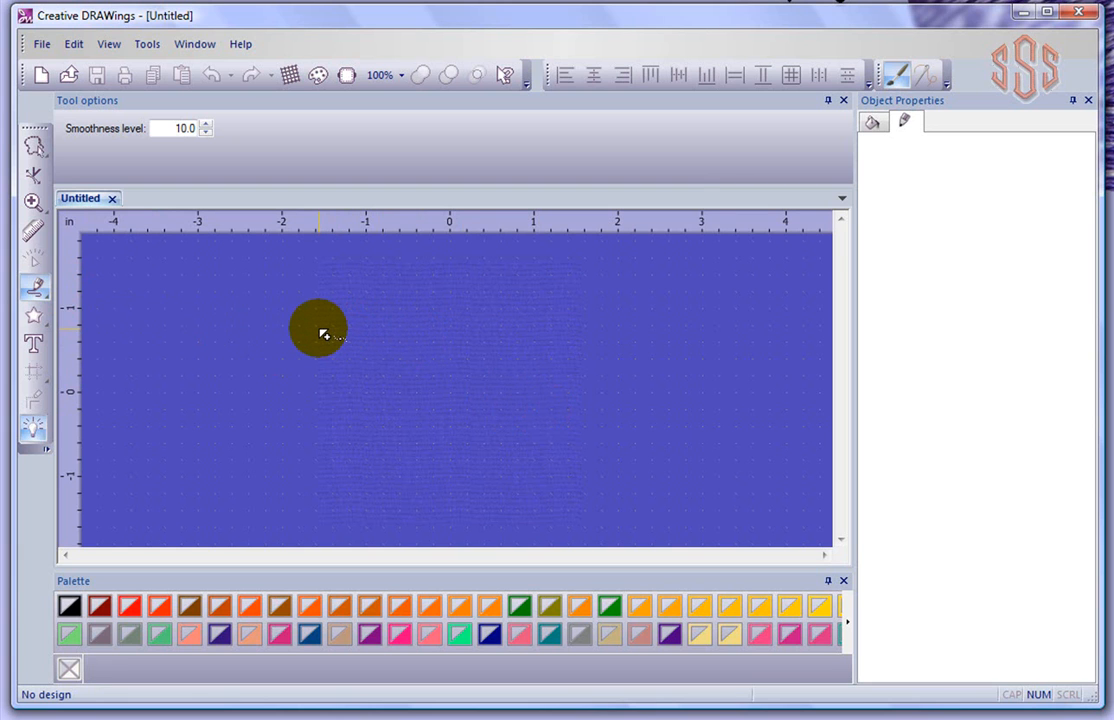
mouse_move(322, 330)
left_mouse_down()
mouse_move(376, 307)
mouse_move(415, 343)
mouse_move(487, 313)
mouse_move(518, 341)
mouse_move(514, 365)
mouse_move(408, 385)
mouse_move(416, 407)
mouse_move(483, 423)
mouse_move(489, 439)
mouse_move(470, 470)
mouse_move(432, 477)
mouse_move(368, 445)
mouse_move(366, 371)
mouse_move(283, 342)
mouse_move(281, 275)
mouse_move(306, 274)
mouse_move(301, 317)
left_mouse_up()
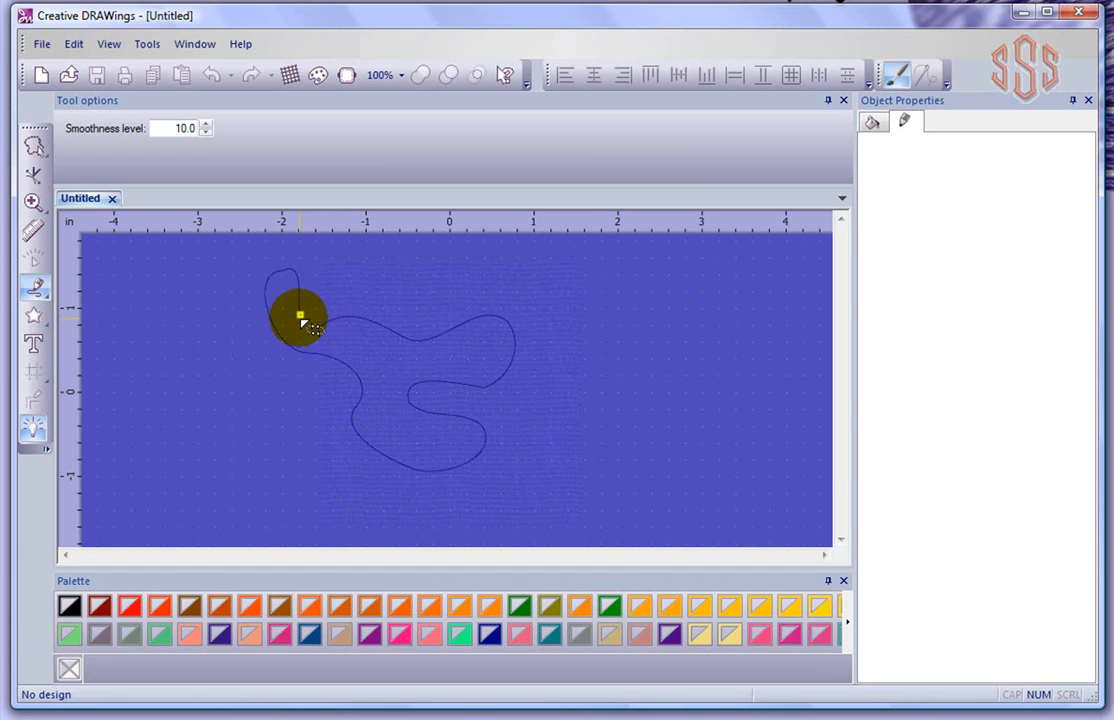
mouse_move(300, 315)
left_mouse_down()
mouse_move(304, 331)
mouse_move(321, 334)
left_mouse_up()
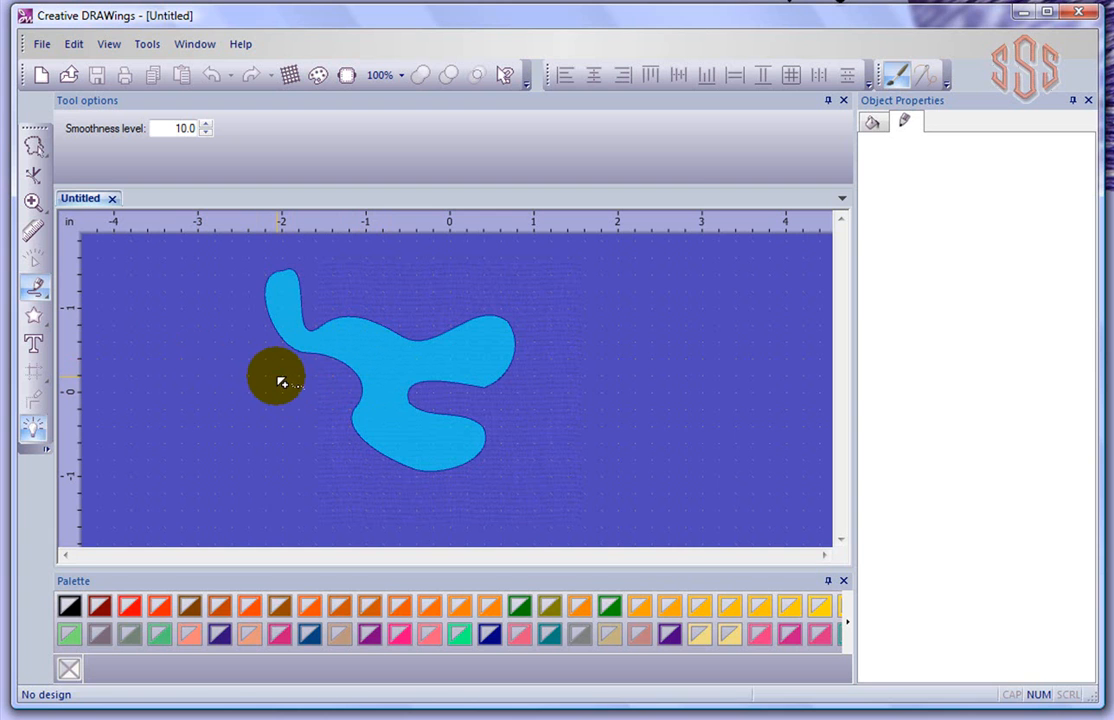
mouse_move(277, 381)
left_mouse_down()
mouse_move(272, 319)
mouse_move(297, 293)
mouse_move(339, 334)
mouse_move(380, 343)
mouse_move(466, 325)
mouse_move(484, 390)
mouse_move(422, 392)
mouse_move(455, 452)
mouse_move(408, 470)
mouse_move(286, 311)
left_mouse_up()
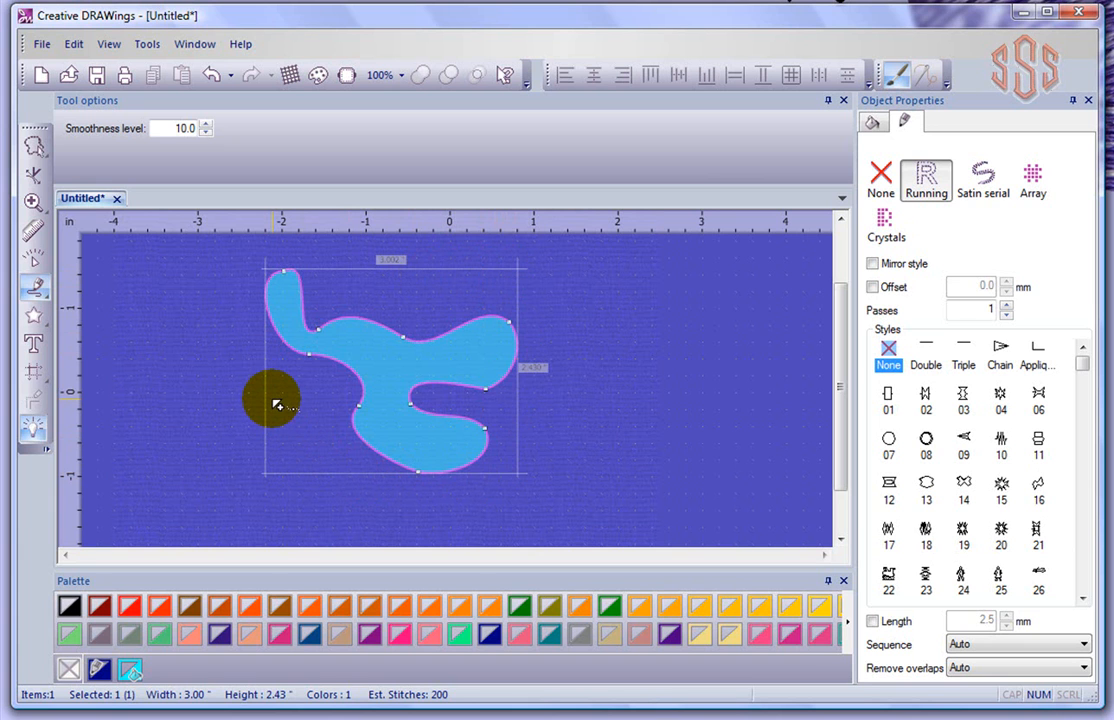
mouse_move(606, 313)
left_mouse_down()
mouse_move(672, 387)
mouse_move(585, 386)
mouse_move(553, 412)
mouse_move(672, 462)
mouse_move(741, 419)
mouse_move(721, 311)
mouse_move(669, 277)
mouse_move(604, 279)
mouse_move(581, 309)
mouse_move(612, 318)
left_mouse_up()
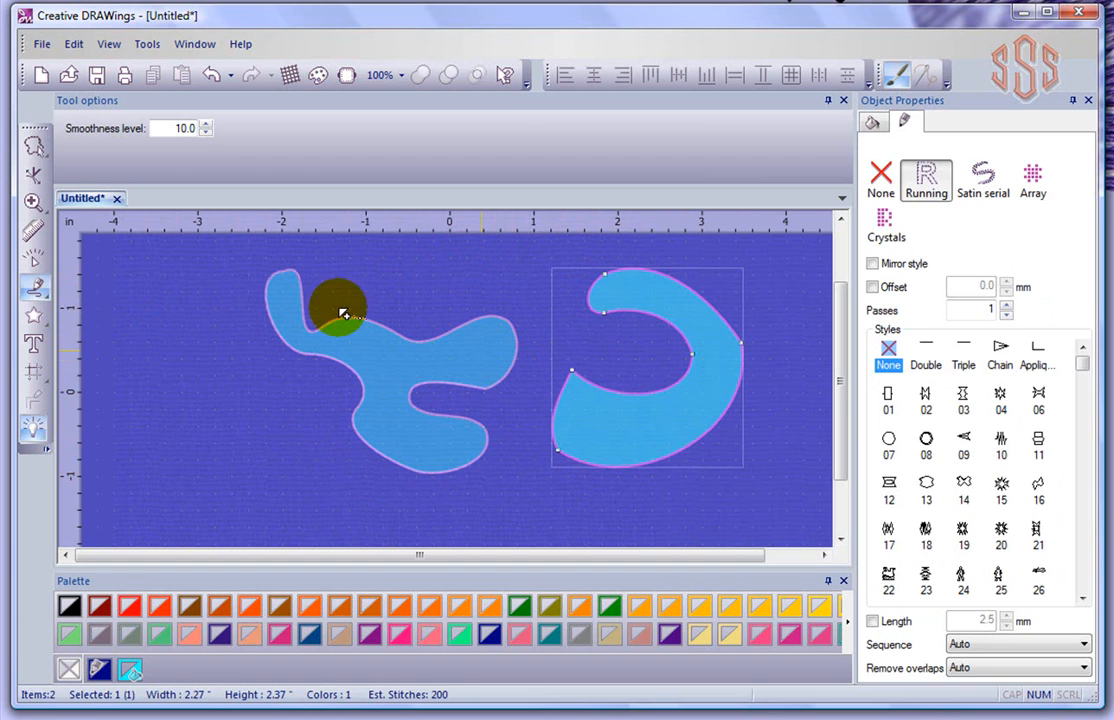
- Select the irregular blob and the C shape in turn to check that they are separate objects, and clear the selection
left_click(34, 148)
left_click(40, 157)
left_click(70, 160)
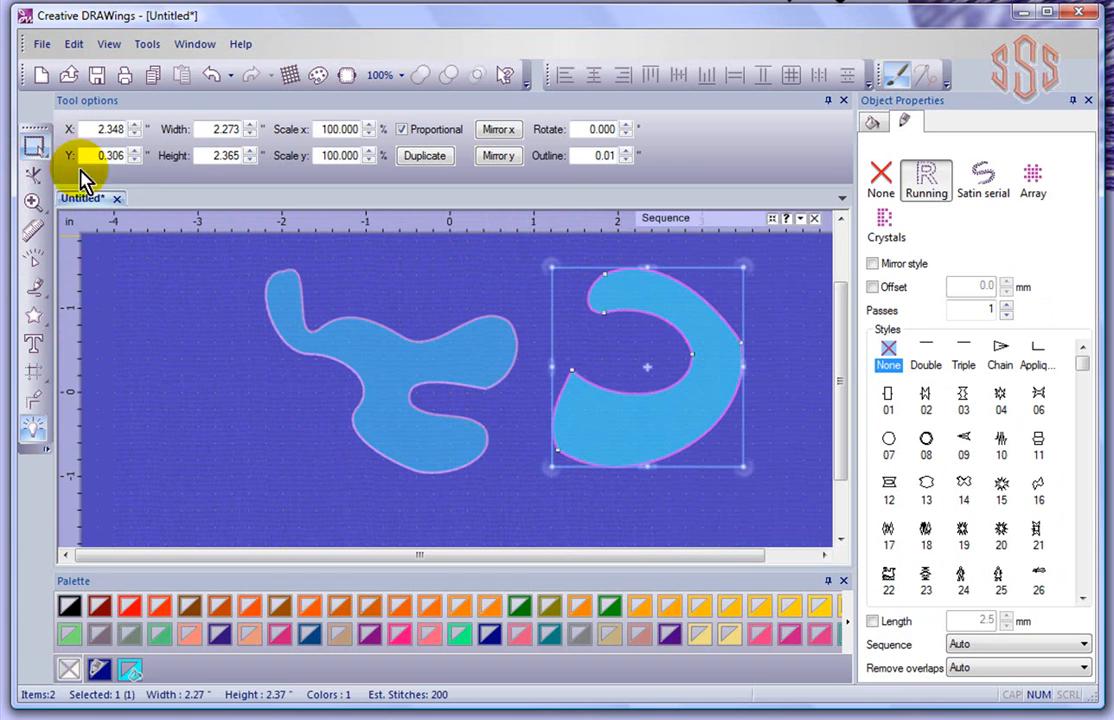
left_click(313, 365)
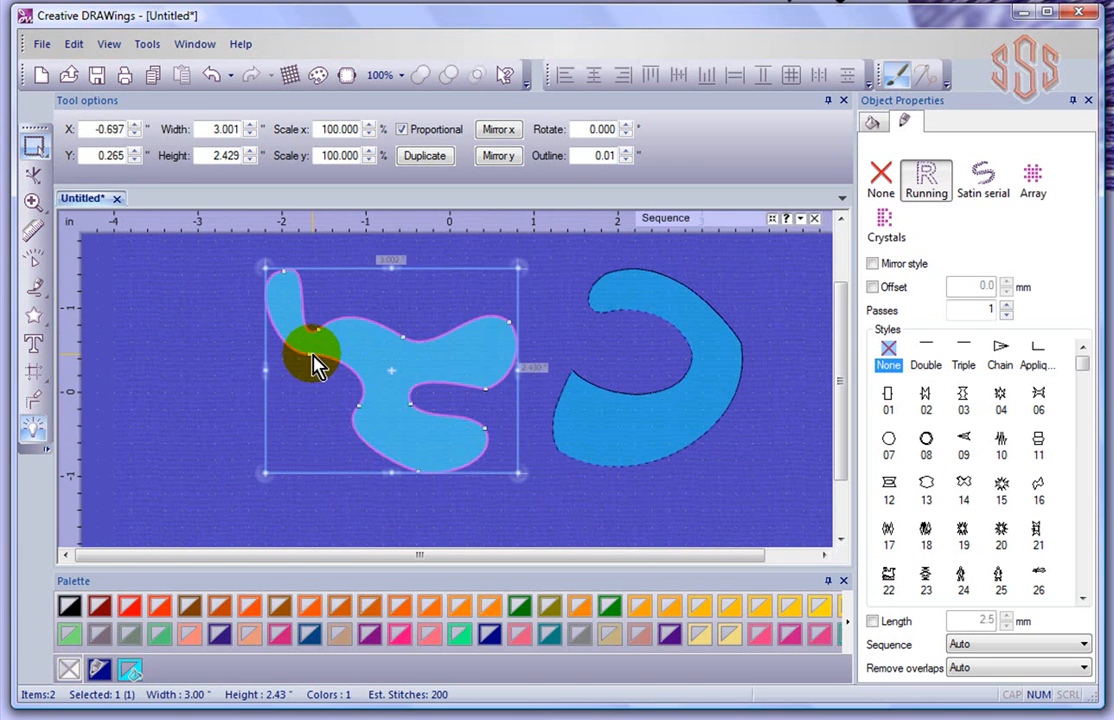
left_click(619, 402)
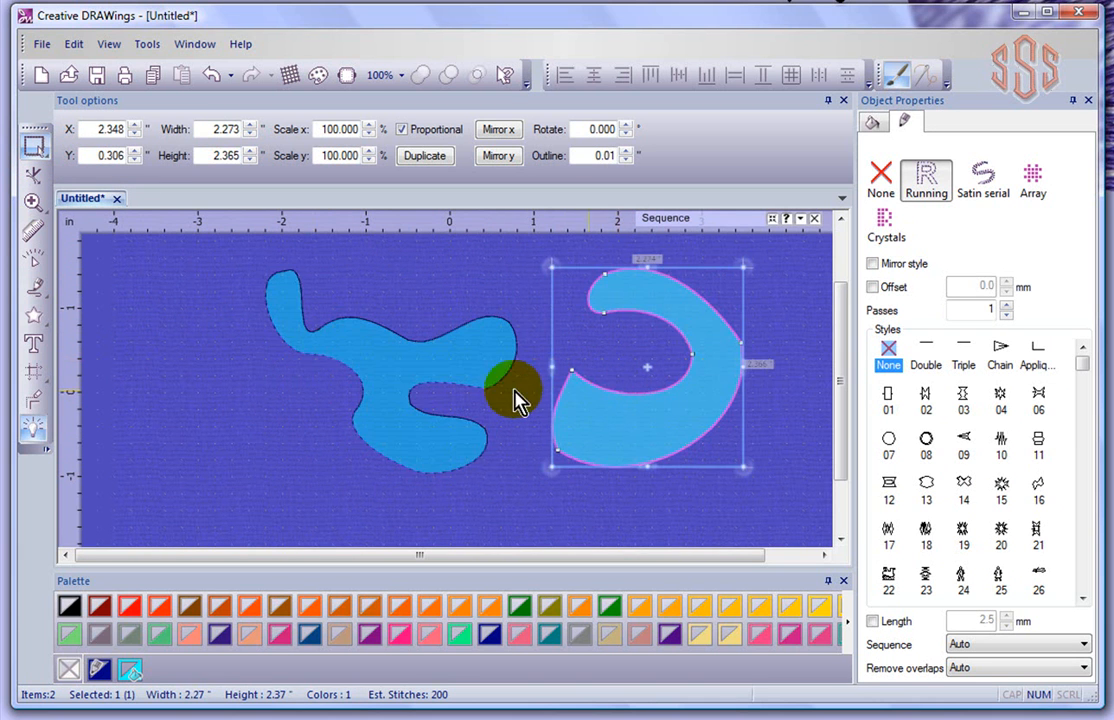
left_click(497, 388)
left_click(192, 326)
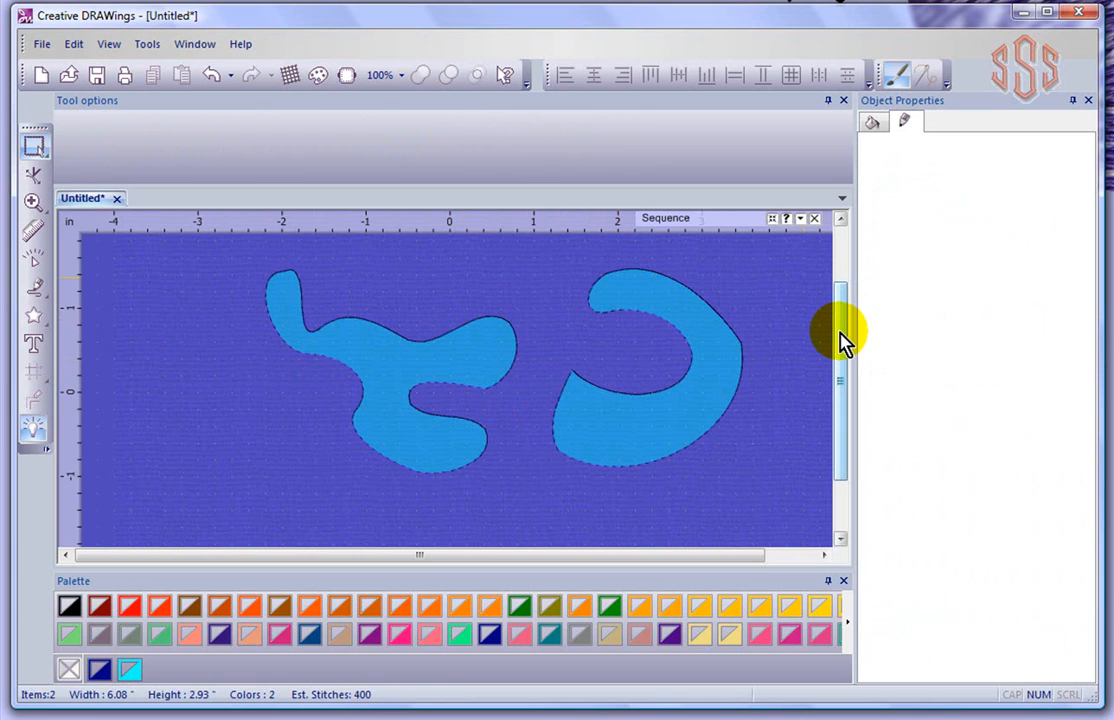
- Draw two closed freehand shapes as a single object below the irregular blob, about 3.00 by 2.35 in overall
left_click_drag(840, 340, 840, 390)
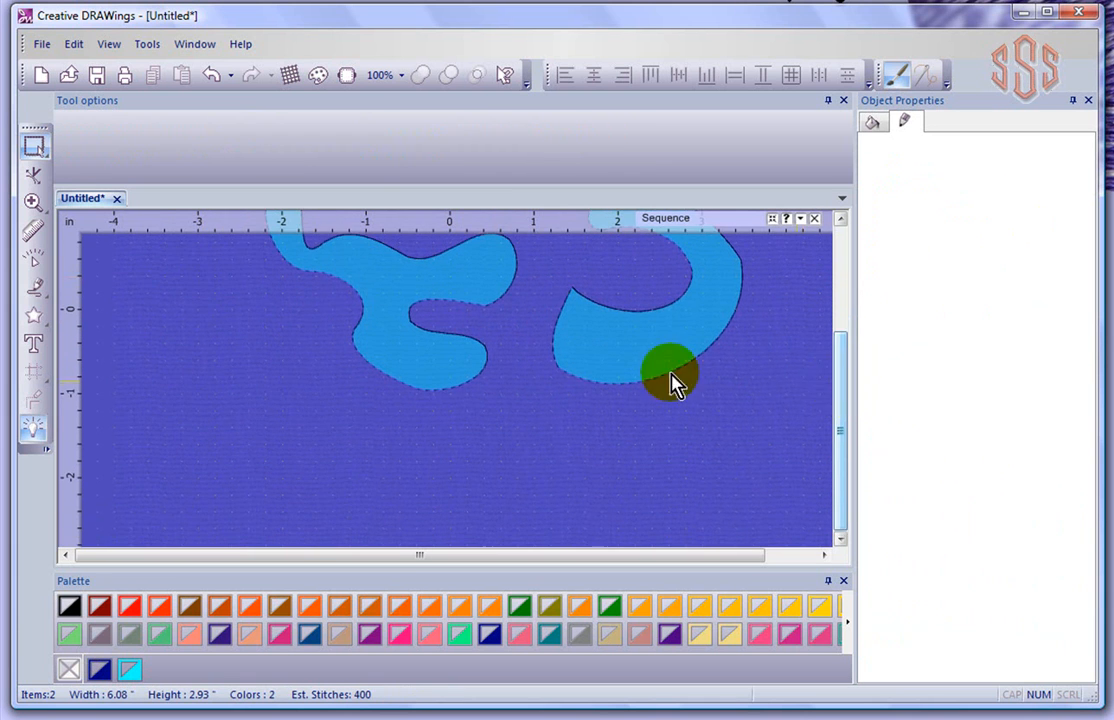
left_click(35, 289)
mouse_move(186, 455)
left_mouse_down()
mouse_move(236, 426)
mouse_move(271, 453)
mouse_move(391, 430)
mouse_move(381, 483)
mouse_move(249, 519)
mouse_move(187, 495)
mouse_move(190, 465)
left_mouse_up()
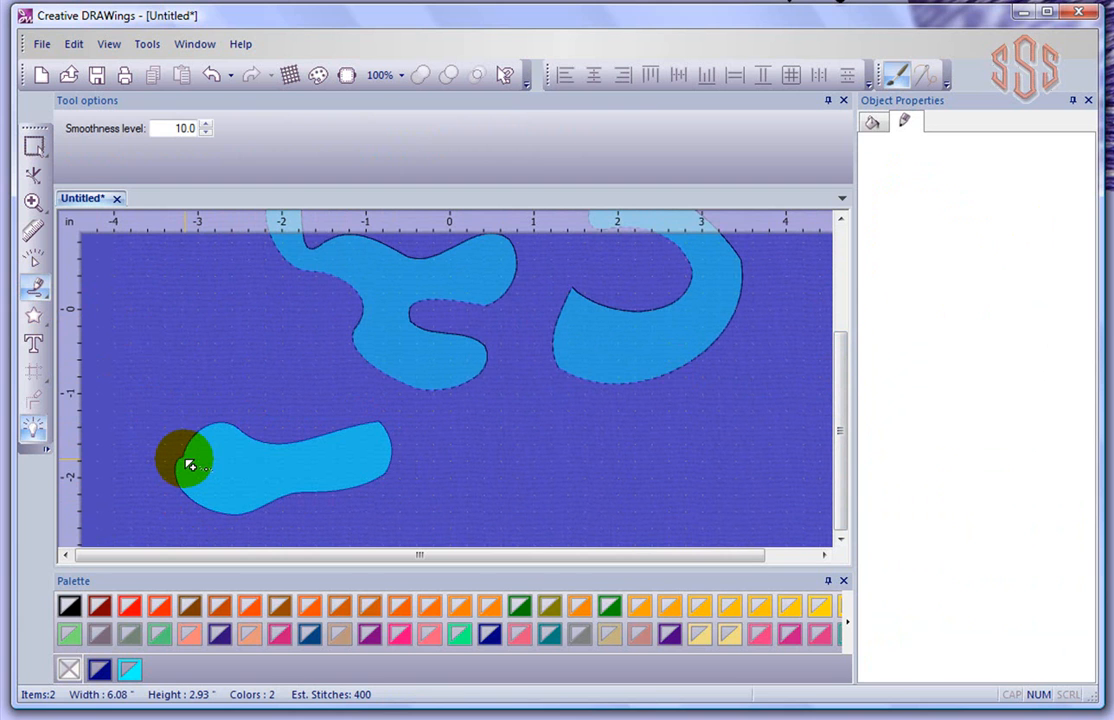
mouse_move(150, 396)
left_mouse_down()
mouse_move(147, 327)
mouse_move(202, 342)
mouse_move(208, 373)
mouse_move(252, 359)
mouse_move(287, 365)
mouse_move(268, 402)
mouse_move(197, 395)
mouse_move(185, 439)
mouse_move(149, 403)
left_mouse_up()
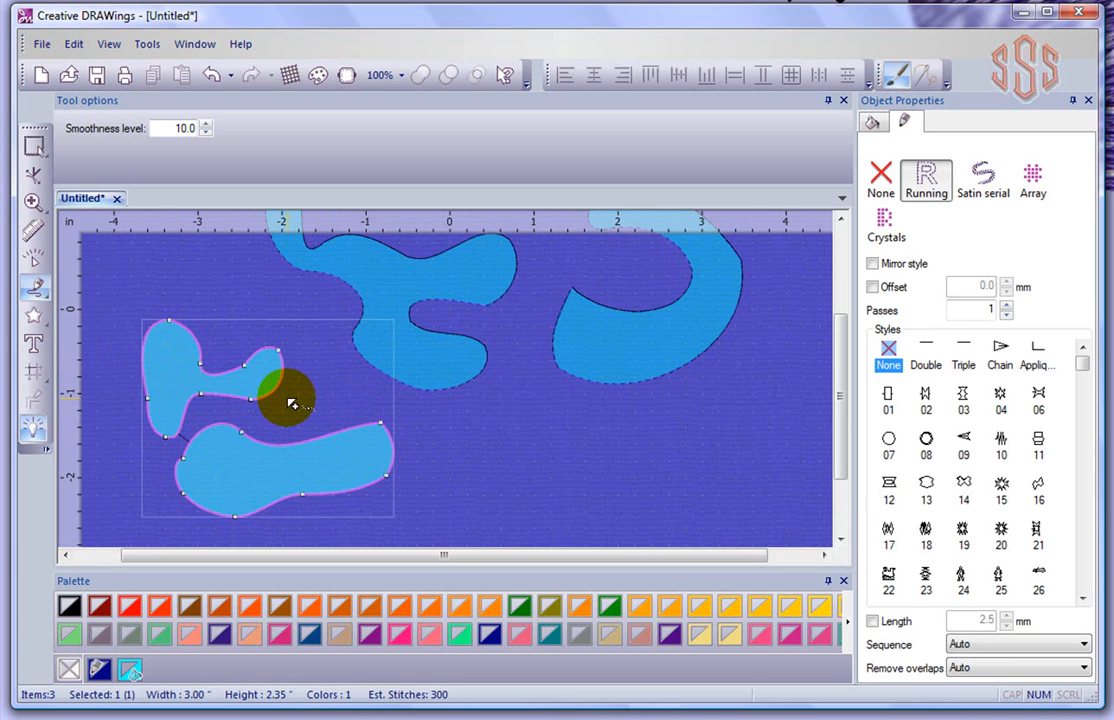
- Select the two-part freehand object to check that it acts as one, and inspect the connection between its parts up close
left_click(36, 145)
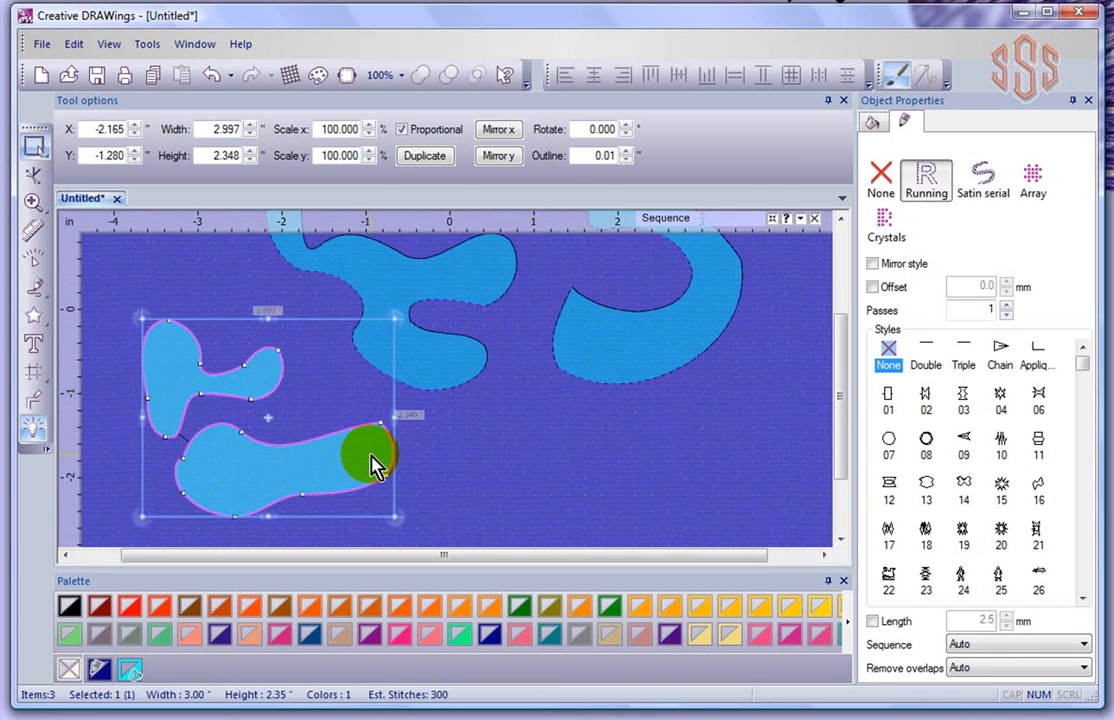
left_click(471, 483)
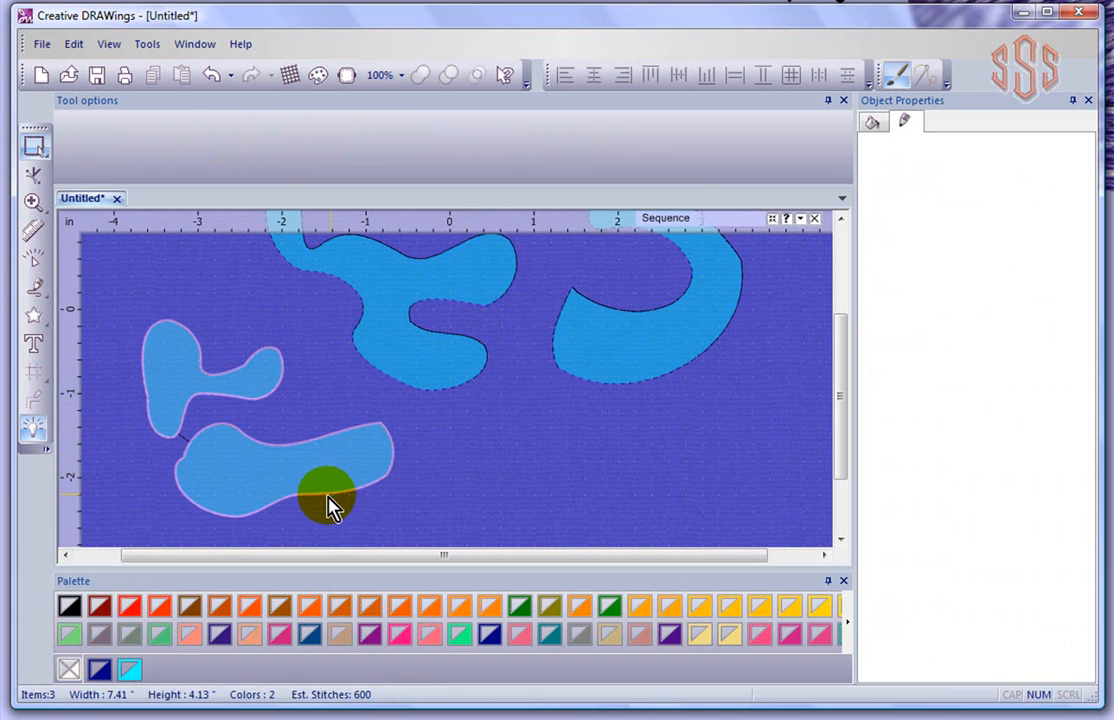
left_click(331, 493)
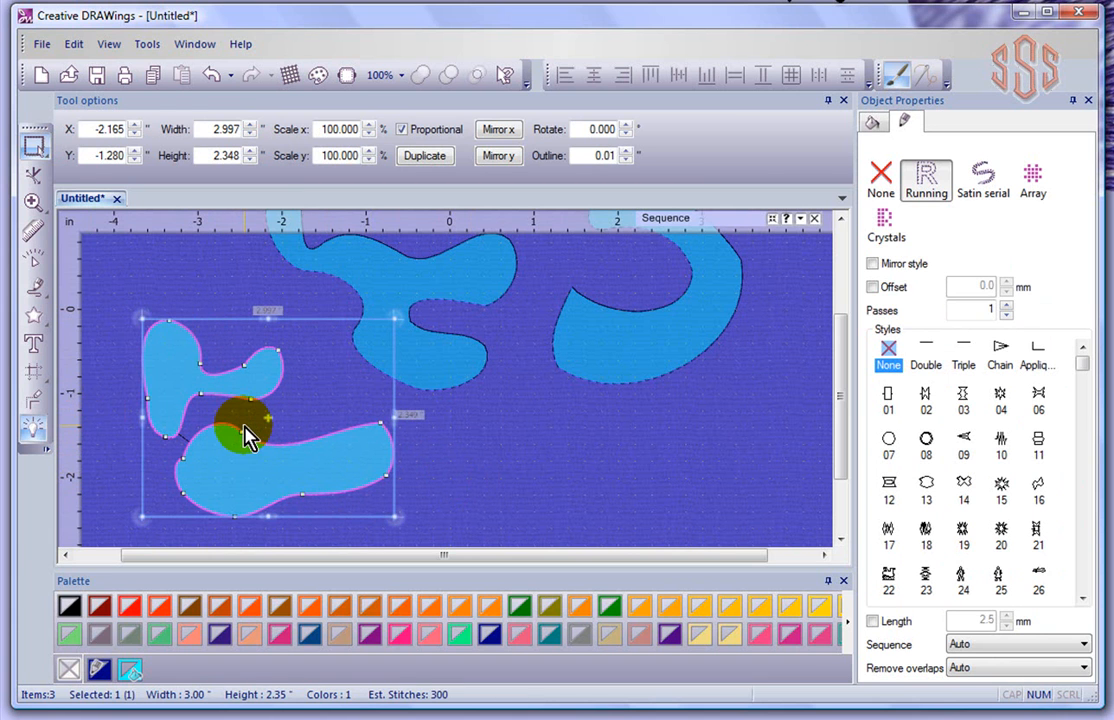
left_click(512, 445)
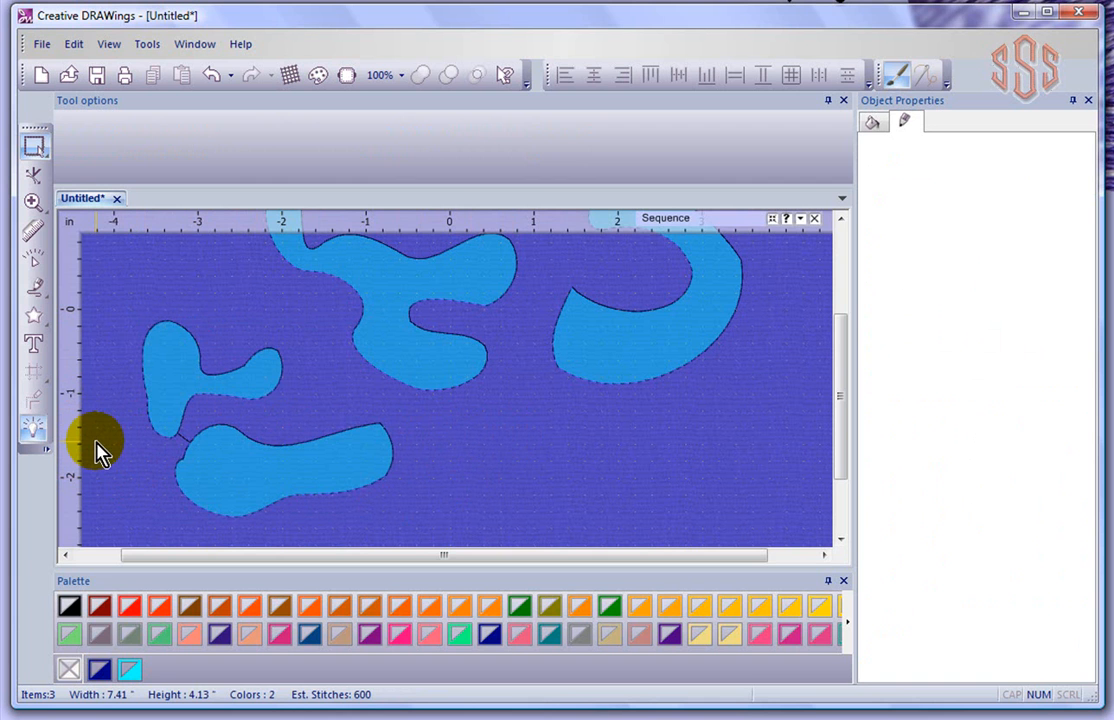
scroll(97, 450, "up", 1)
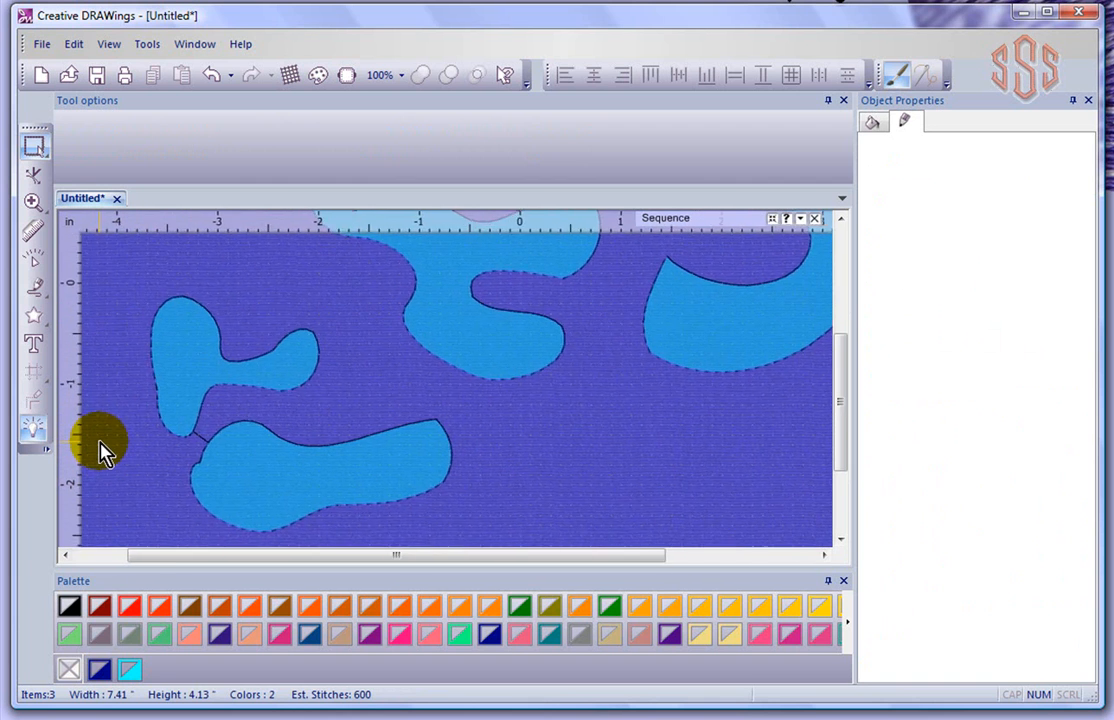
scroll(102, 452, "up", 2)
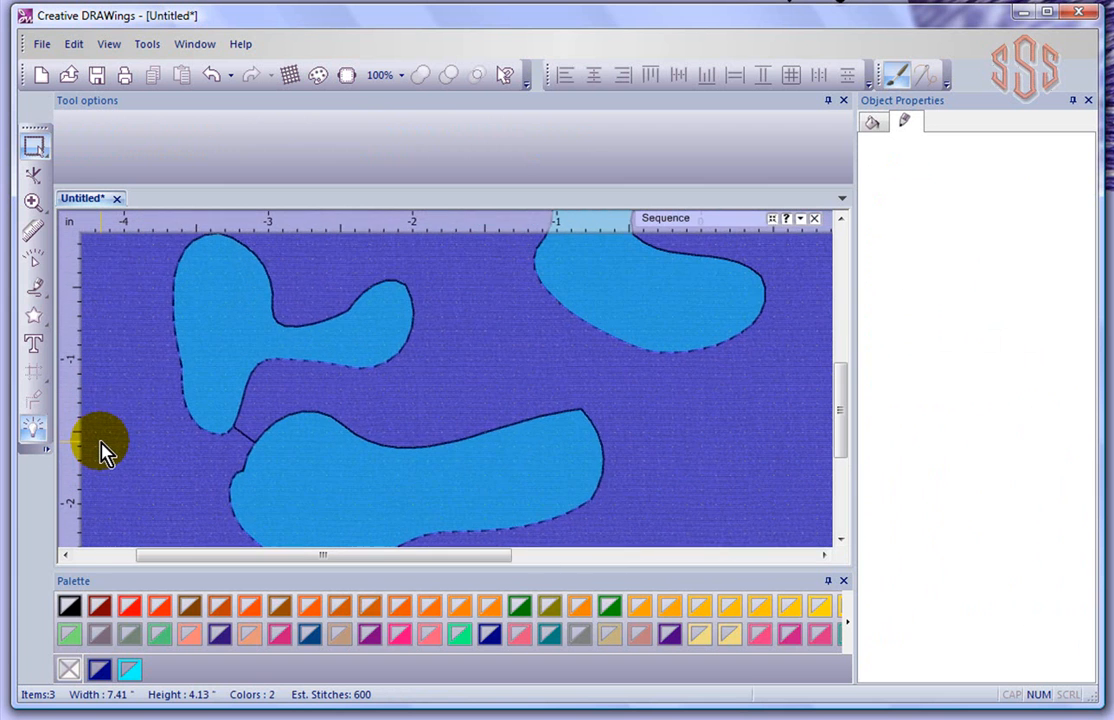
left_click(236, 437)
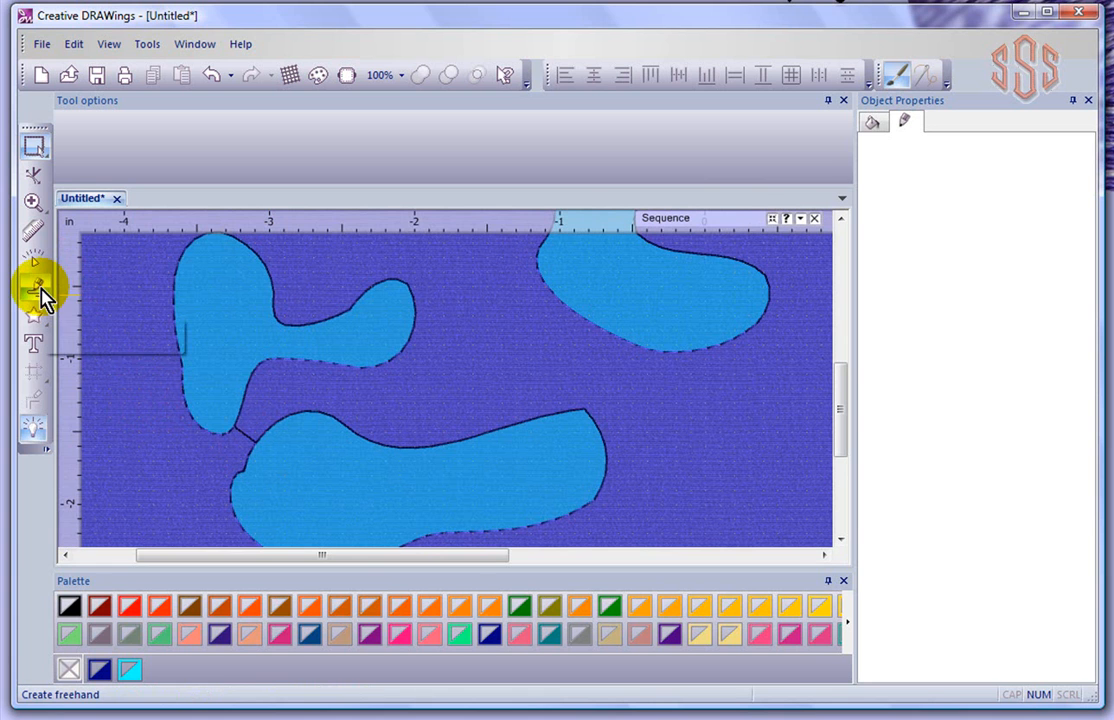
- Draw several open freehand curves as one object beside the two-part shape, about 1.46 by 2.29 in overall, and deselect it
scroll(490, 368, "down", 1)
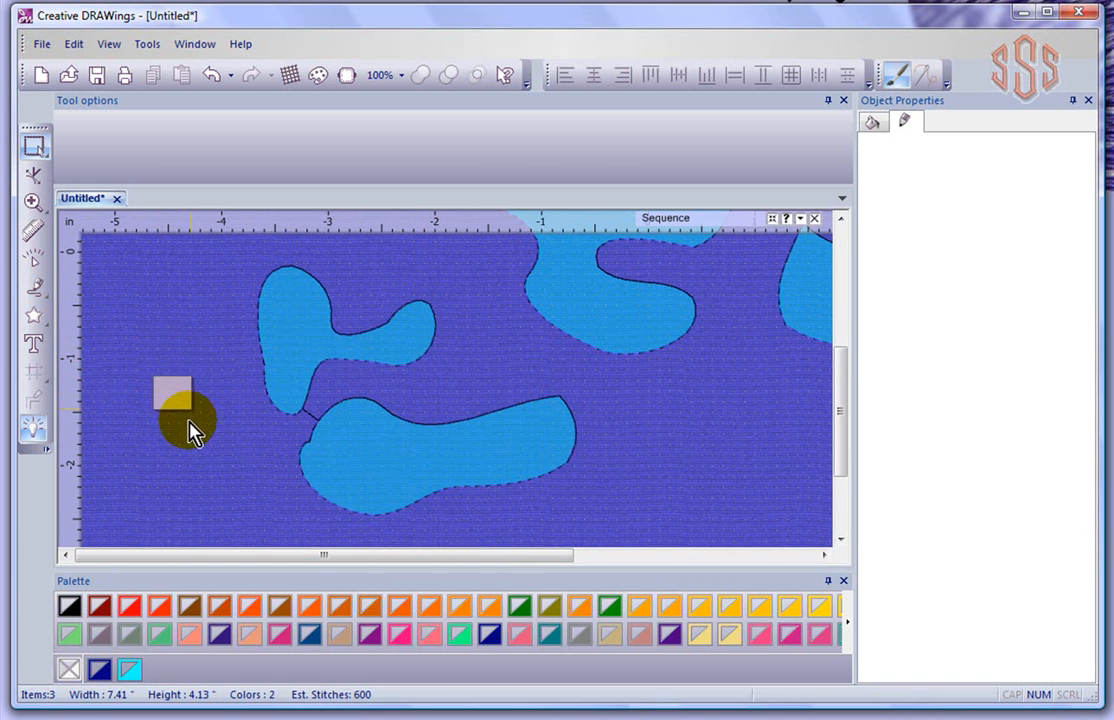
left_click(35, 290)
mouse_move(118, 372)
left_mouse_down()
mouse_move(197, 424)
mouse_move(207, 462)
mouse_move(237, 483)
mouse_move(187, 505)
mouse_move(118, 417)
left_mouse_up()
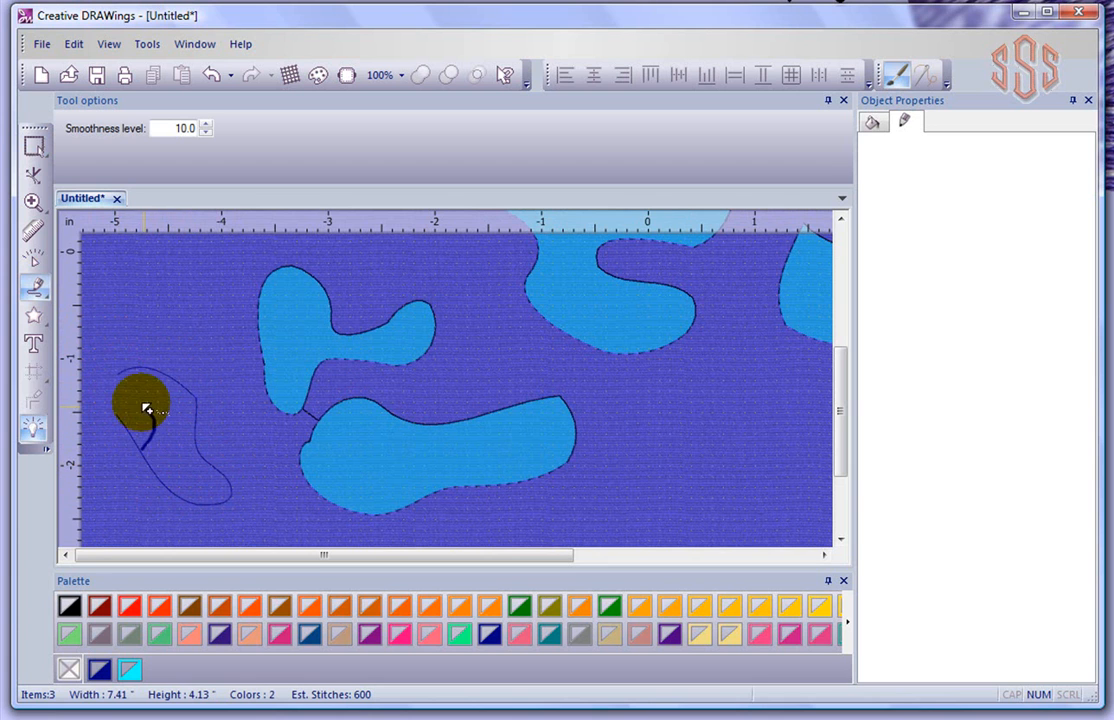
mouse_move(182, 386)
left_mouse_down()
mouse_move(167, 267)
mouse_move(237, 380)
mouse_move(272, 478)
left_mouse_up()
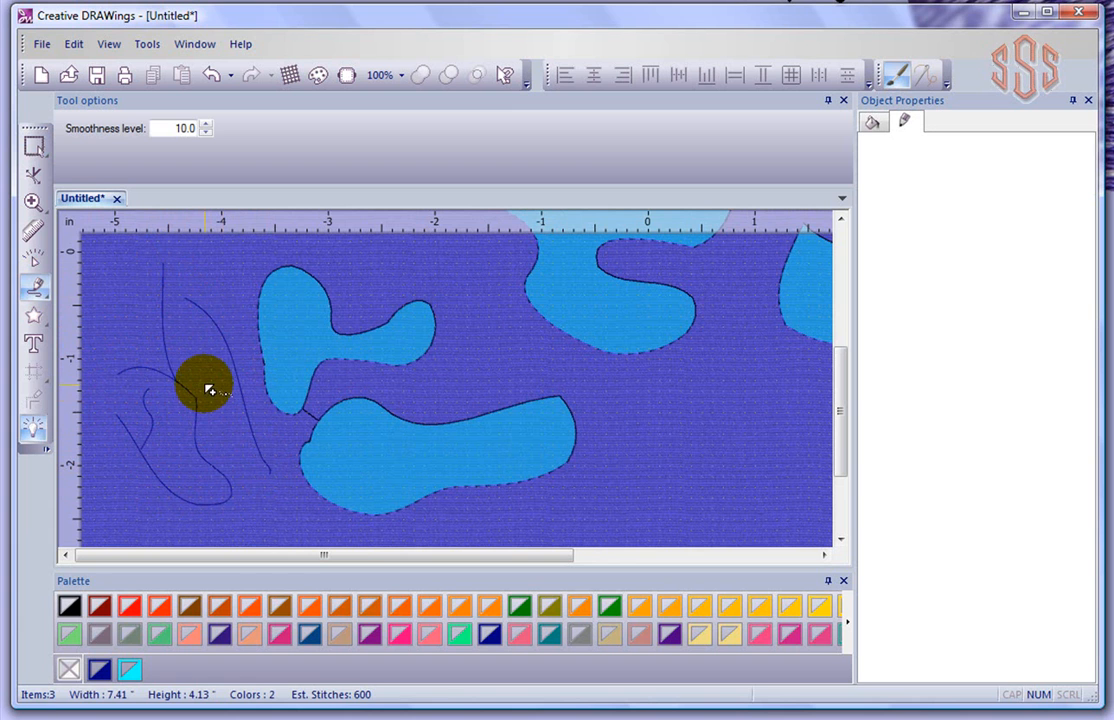
key("Return")
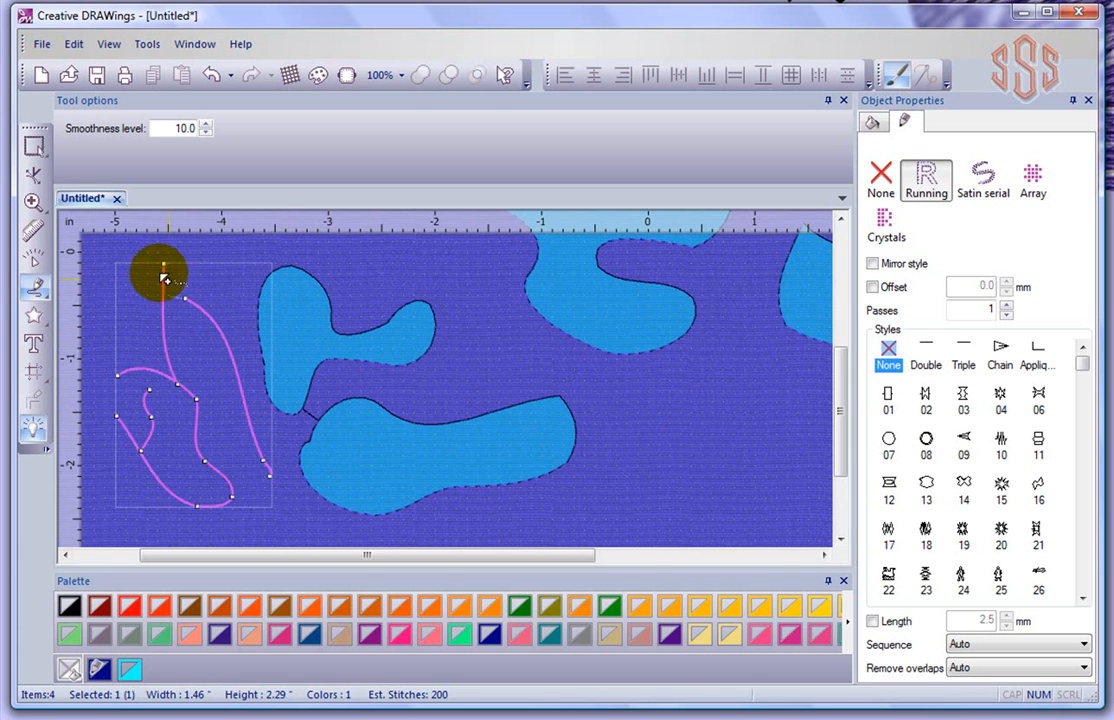
key("Escape")
left_click(677, 418)
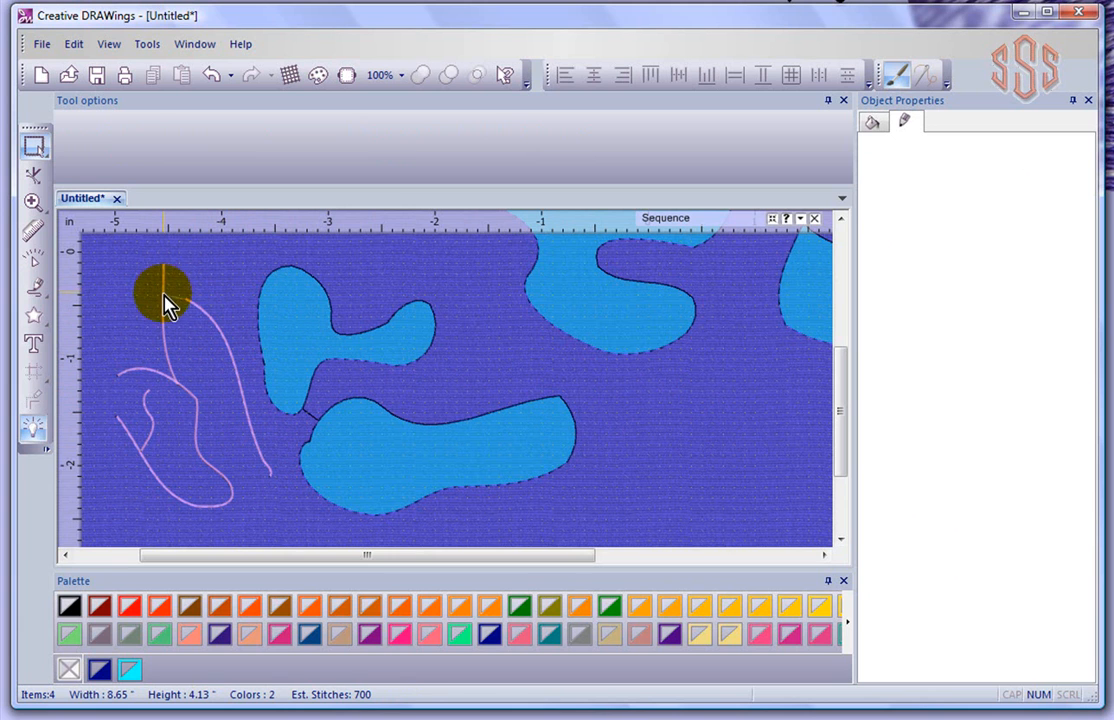
- Draw a closed rounded freehand shape with several open curves around it as one object, about 2.32 by 1.40 in overall
left_click(34, 288)
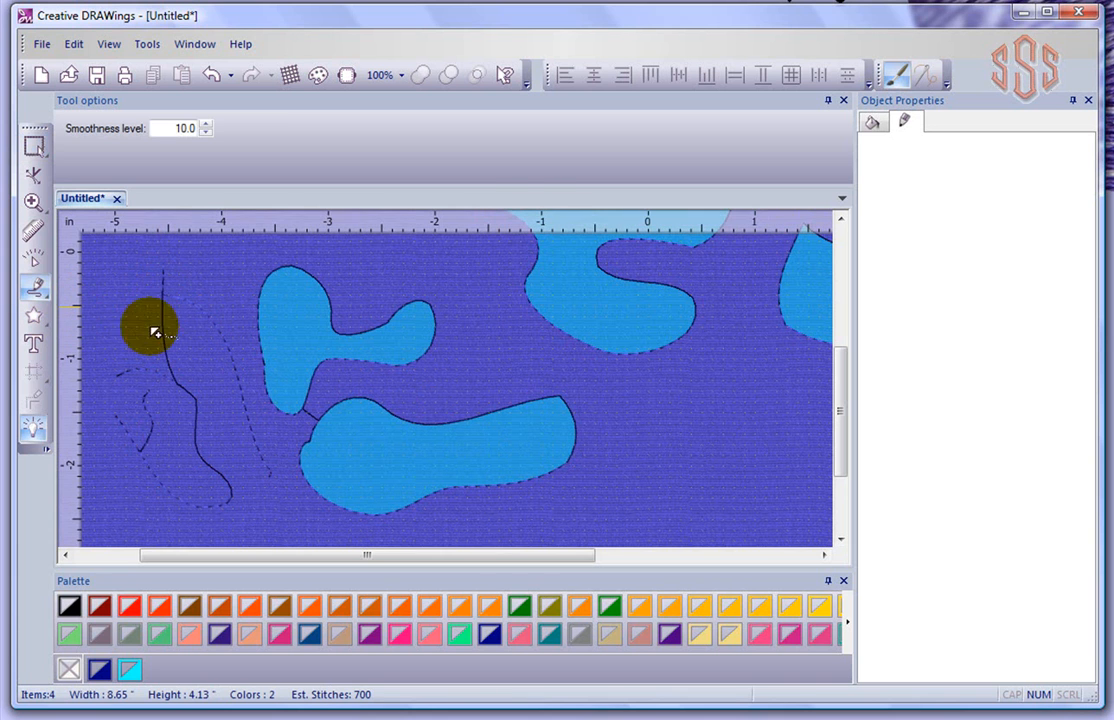
mouse_move(627, 404)
left_mouse_down()
mouse_move(701, 408)
mouse_move(701, 480)
mouse_move(667, 497)
mouse_move(621, 480)
mouse_move(629, 412)
left_mouse_up()
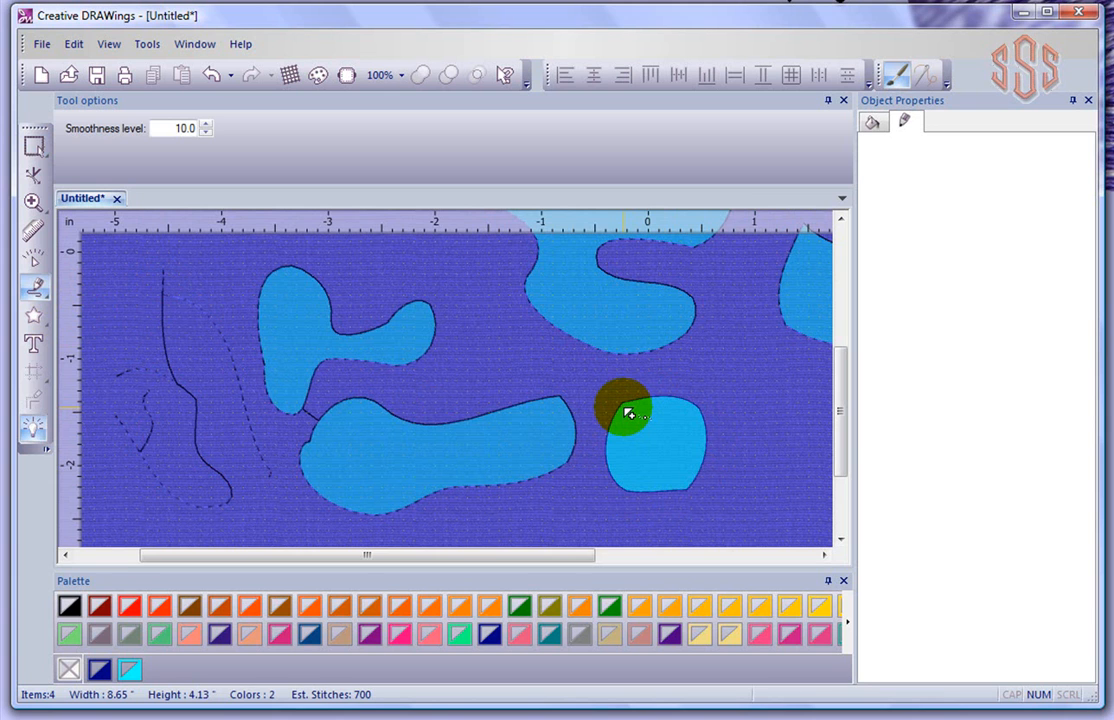
mouse_move(724, 410)
left_mouse_down()
mouse_move(751, 465)
mouse_move(772, 492)
mouse_move(758, 523)
mouse_move(779, 519)
mouse_move(797, 470)
left_mouse_up()
left_click_drag(662, 489, 546, 477)
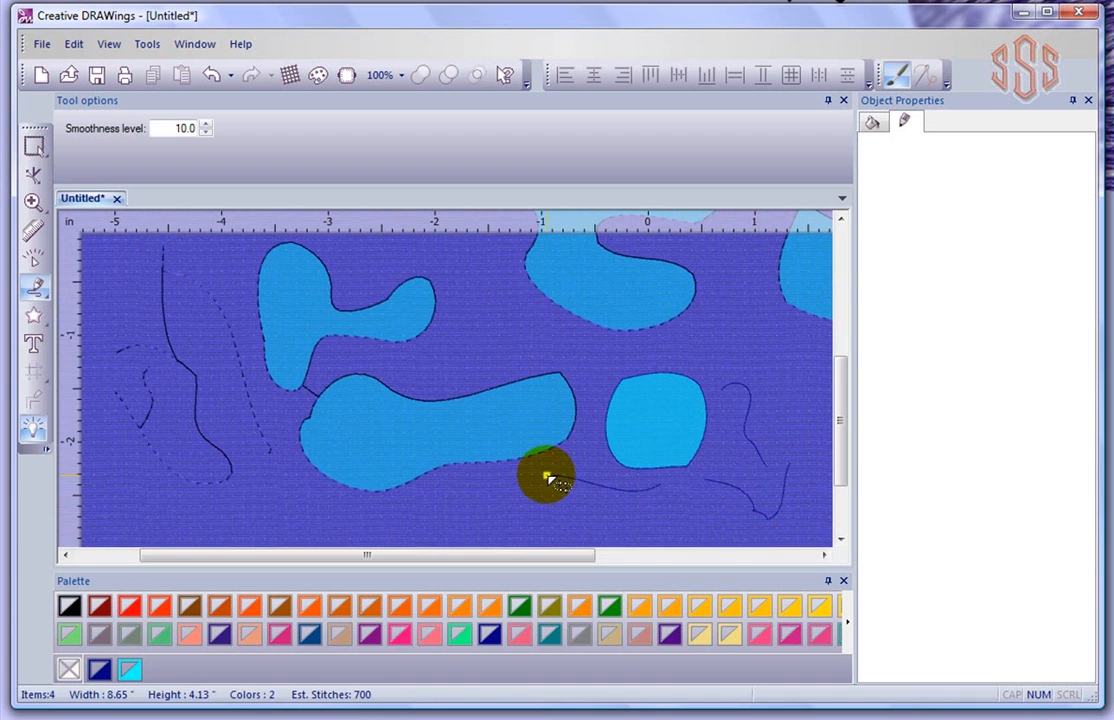
right_click(577, 437)
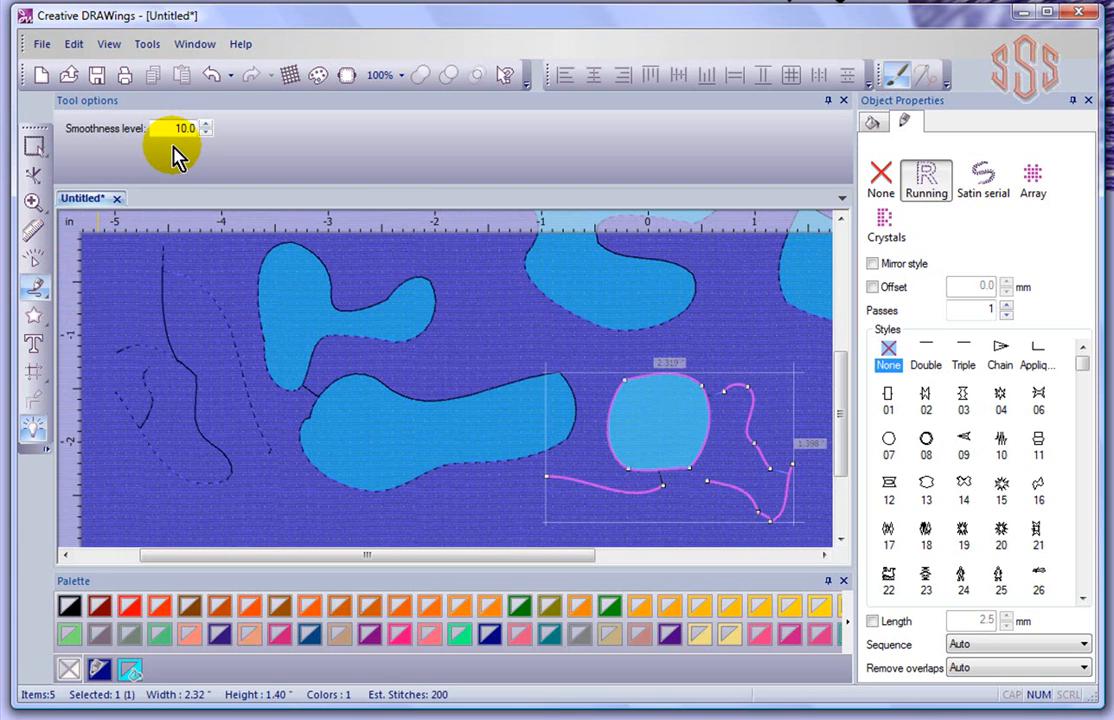
- Start a bezier shape below the two-part freehand object with a zigzag of eight straight segments
left_click(45, 300)
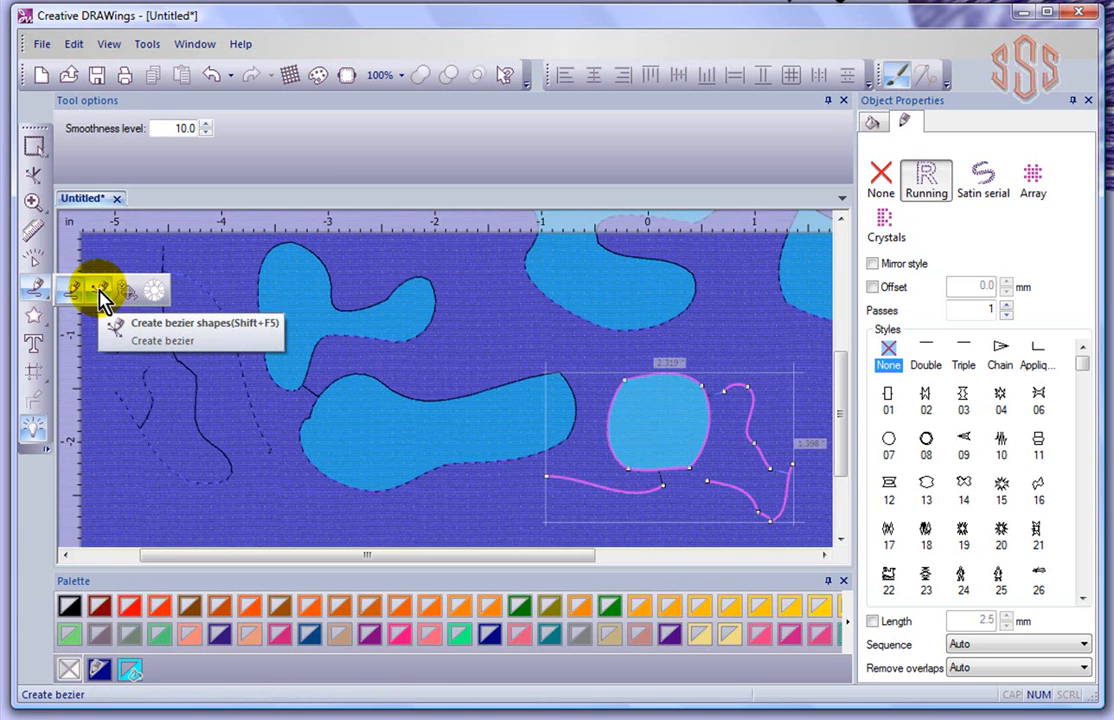
left_click(103, 298)
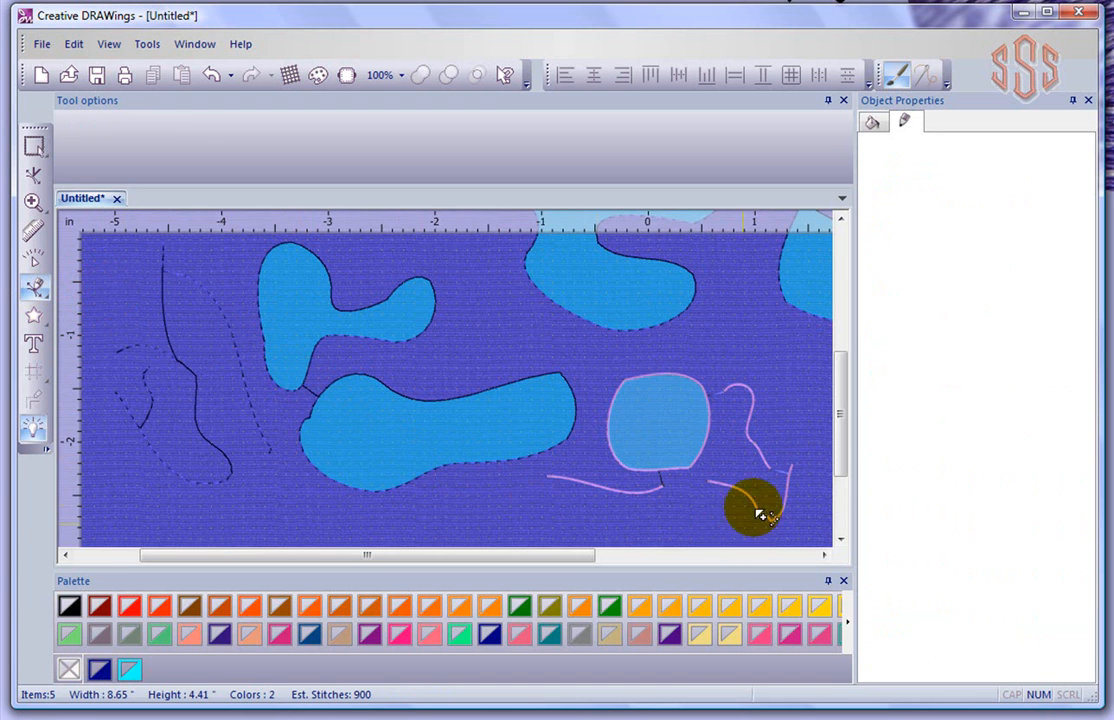
left_click_drag(840, 420, 840, 455)
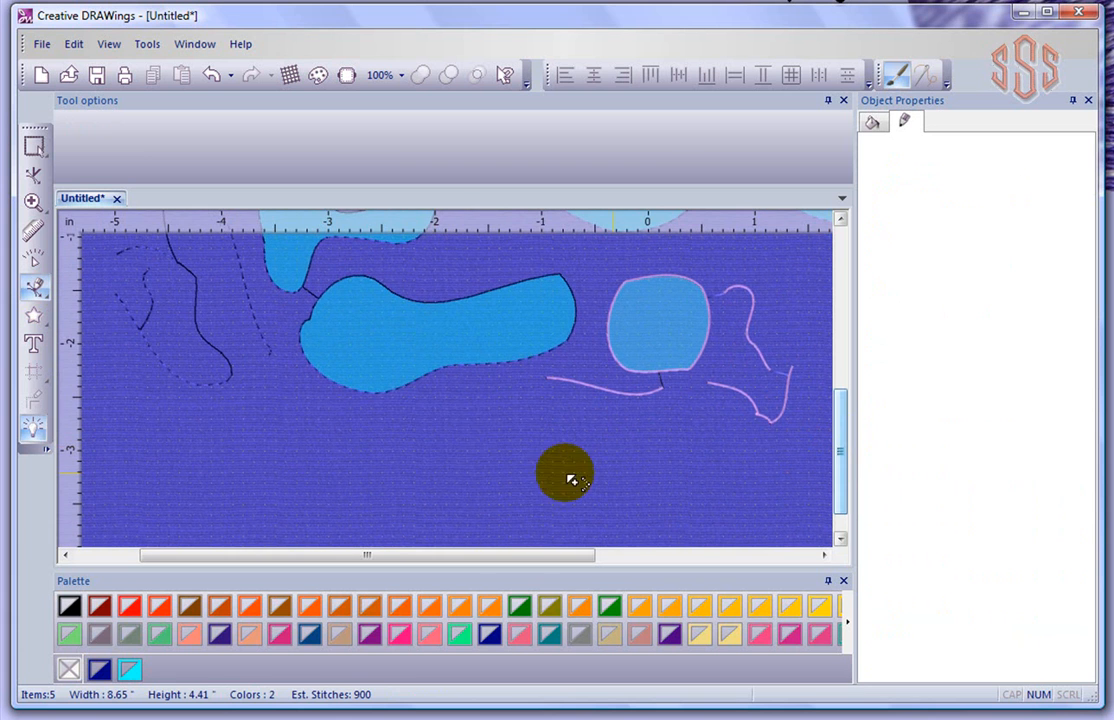
left_click(387, 420)
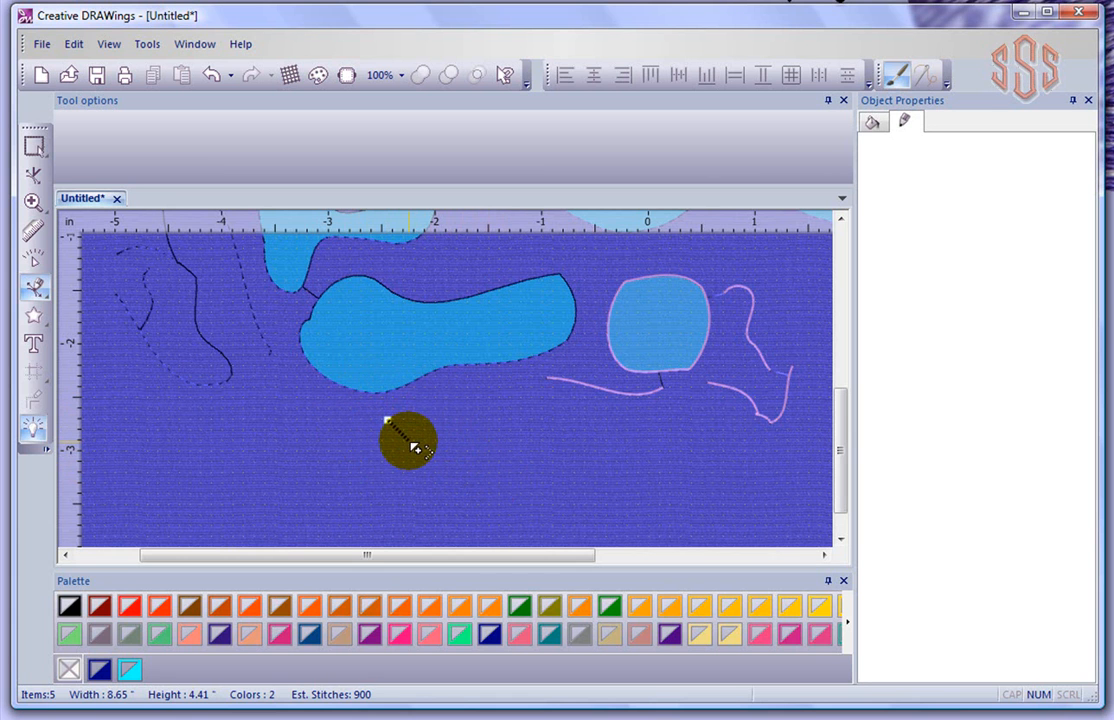
scroll(417, 448, "up", 2)
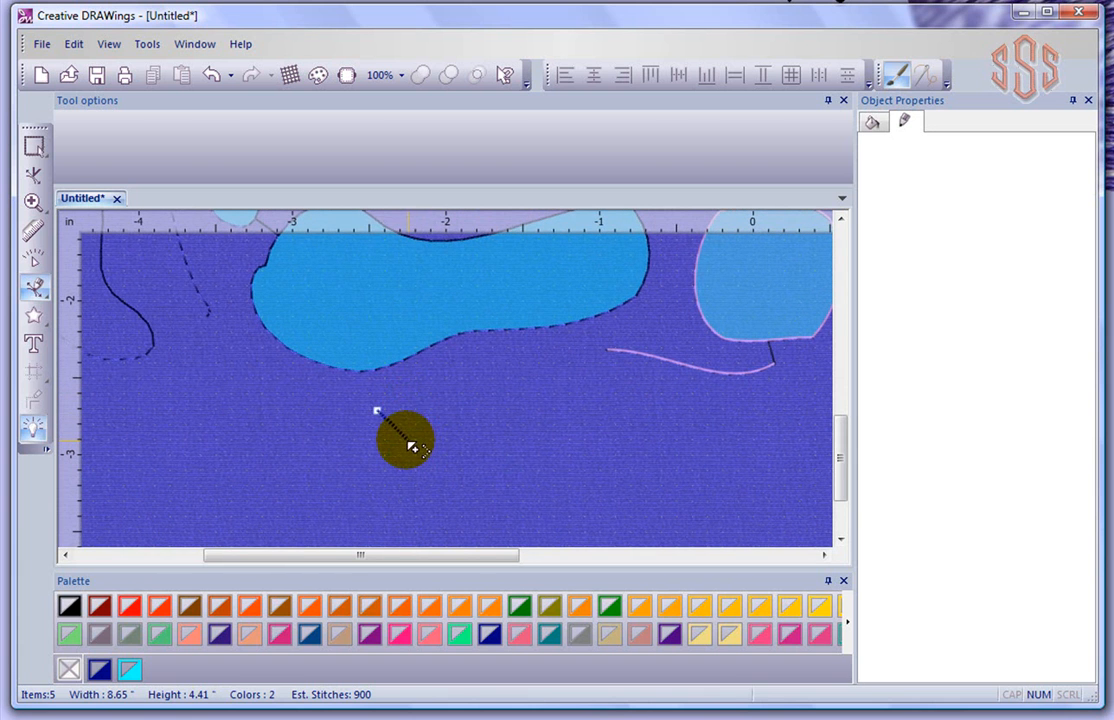
left_click(408, 440)
left_click(443, 402)
left_click(465, 441)
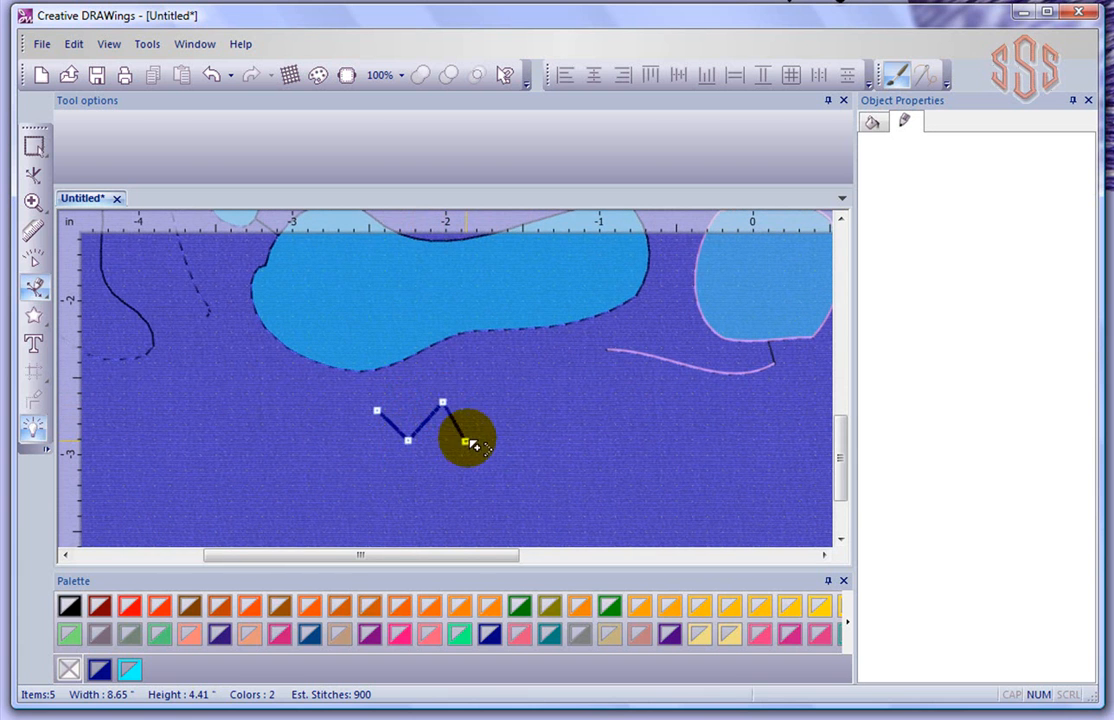
left_click(506, 401)
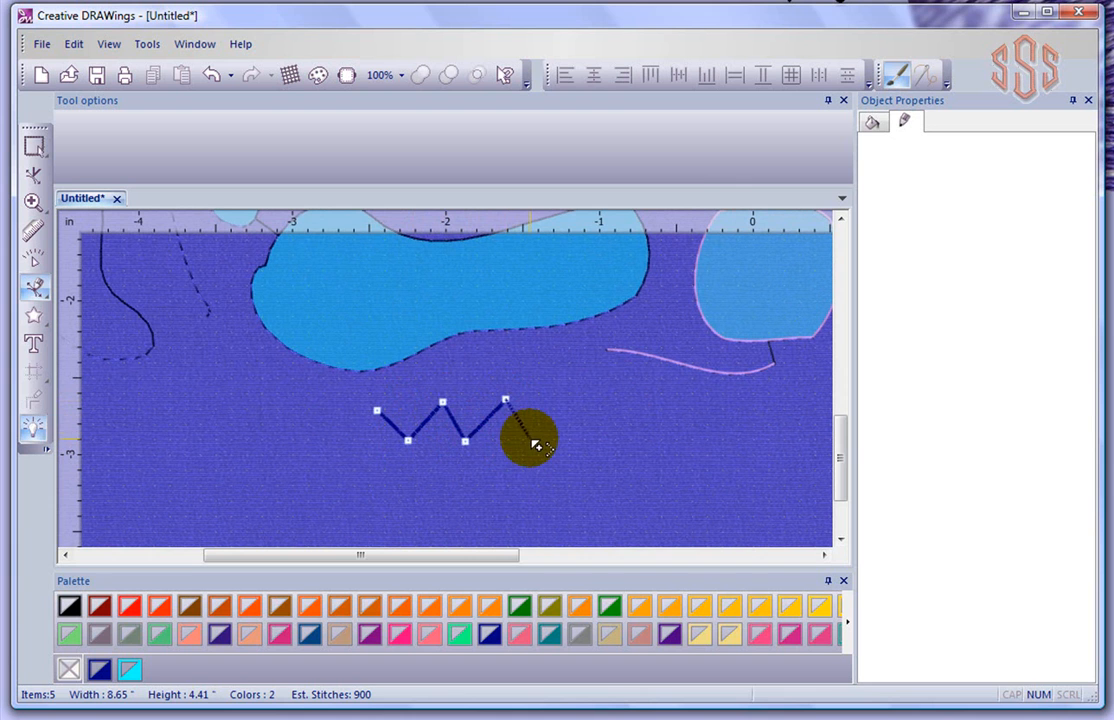
left_click(530, 438)
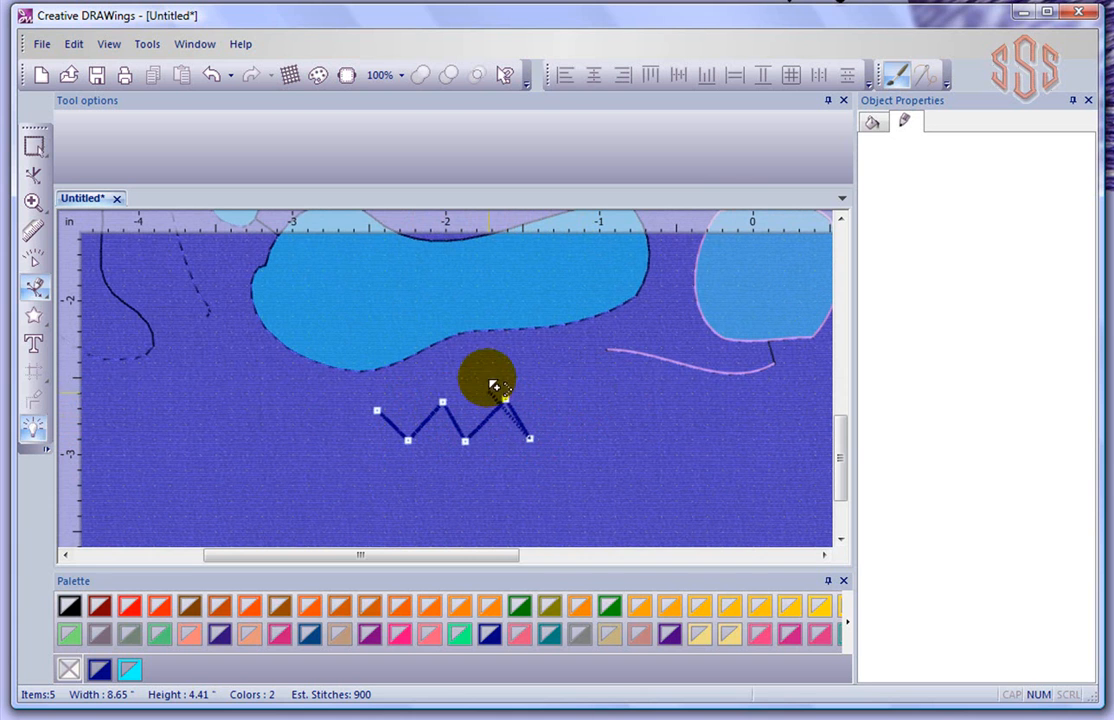
left_click(577, 392)
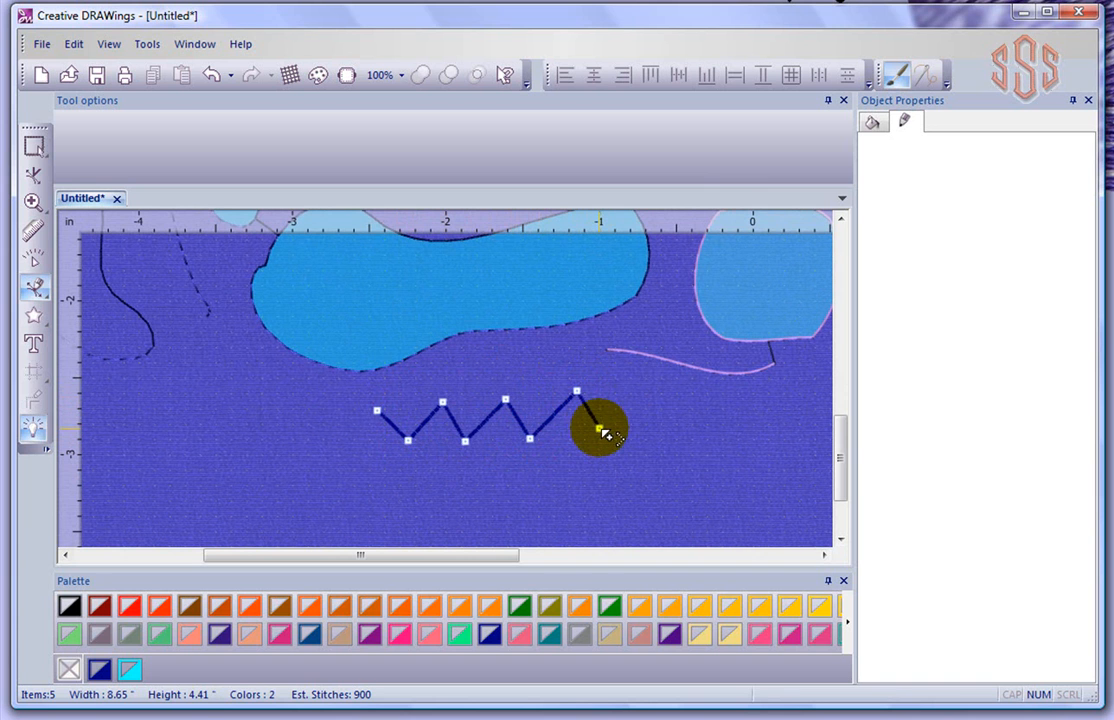
left_click(599, 429)
left_click(647, 390)
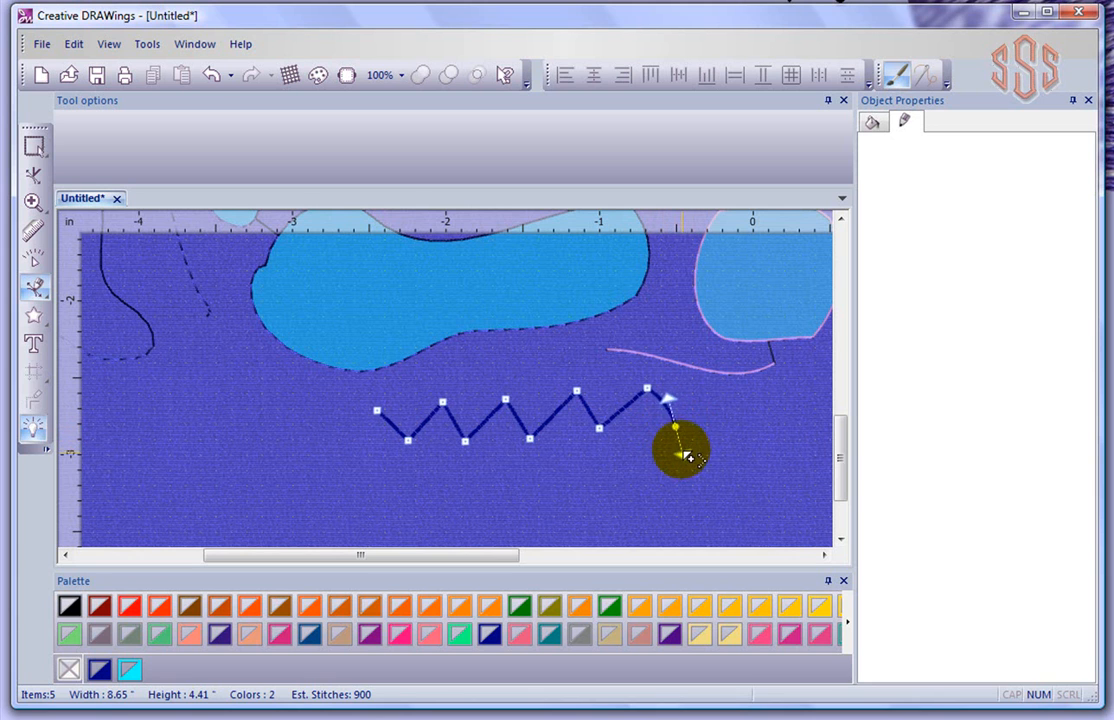
- Continue the bezier outline with an S-shaped curve shaped by its direction handles, followed by short straight segments turning back underneath
left_click_drag(683, 438, 675, 463)
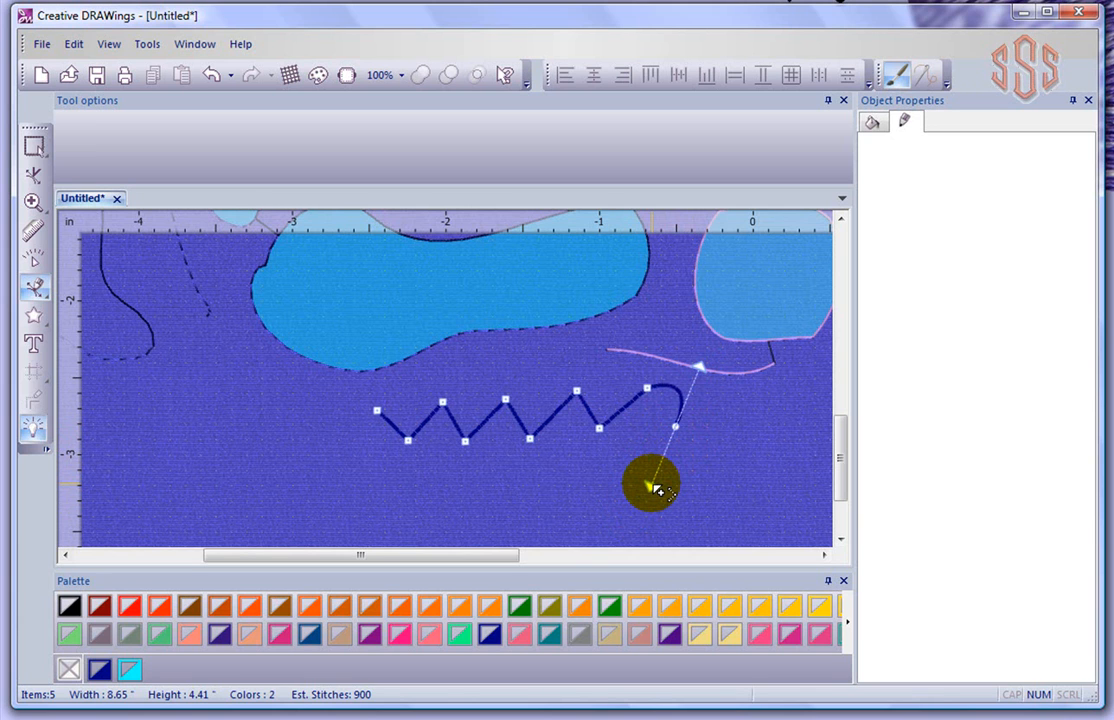
left_click_drag(652, 484, 669, 455)
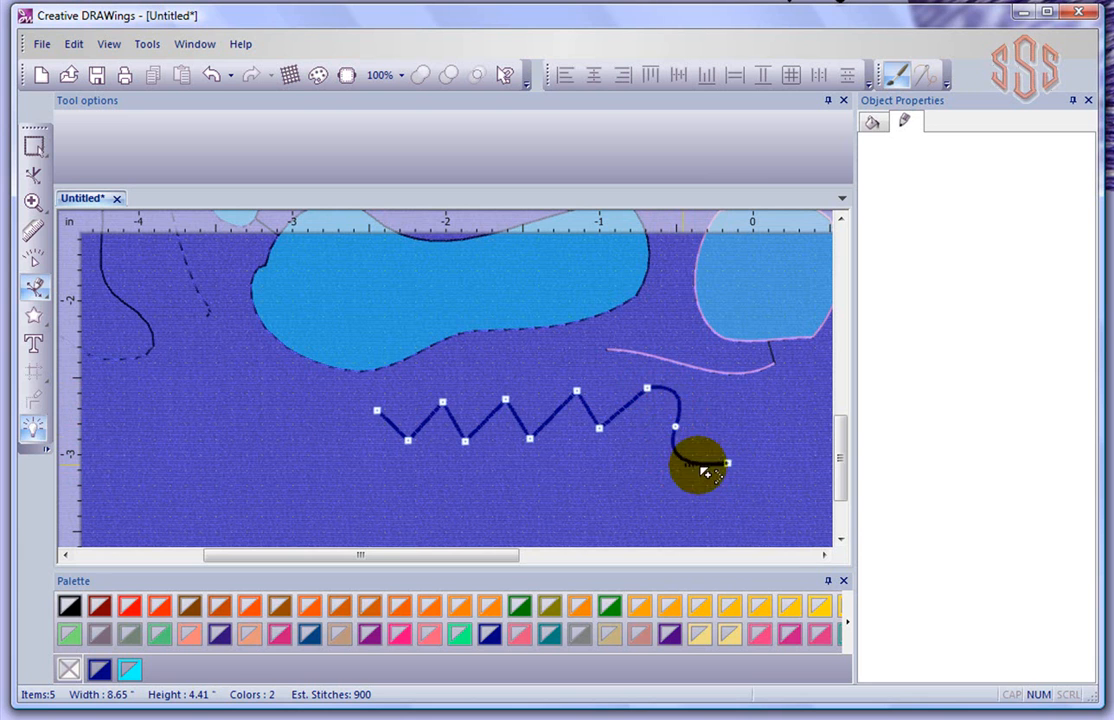
left_click(758, 435)
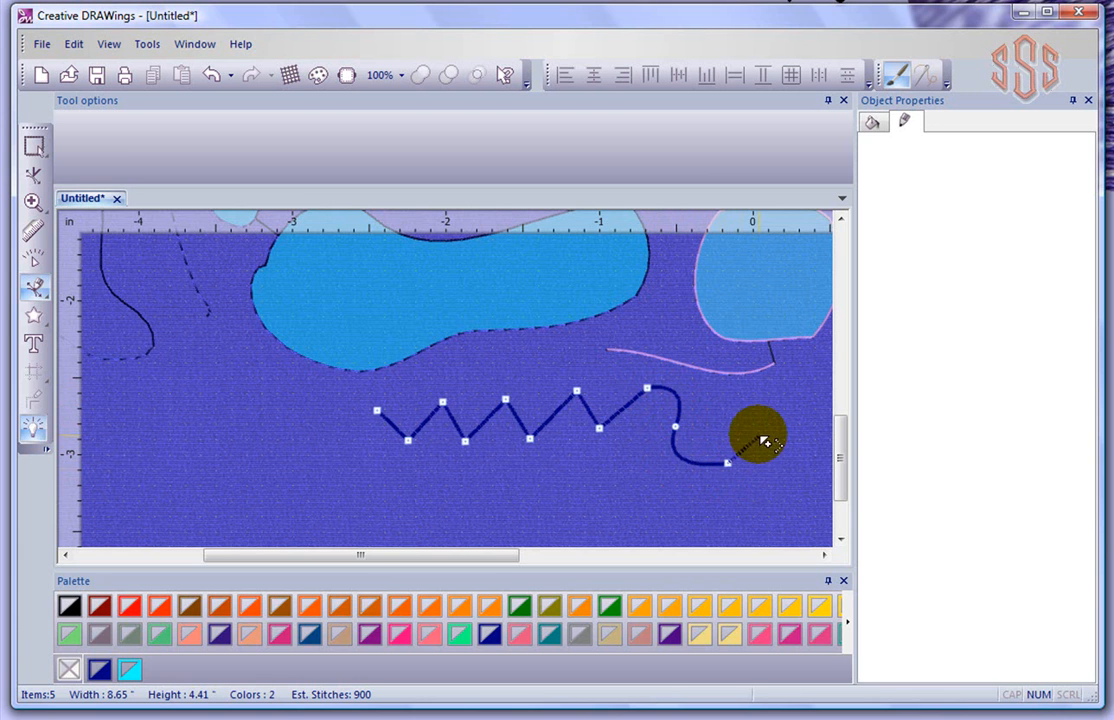
left_click(775, 471)
left_click(738, 500)
- Run a smooth curved underside and rounded end back to the start point and close the bezier shape, about 3.23 by 0.80 in overall
left_click(668, 506)
left_click(632, 501)
left_click(571, 485)
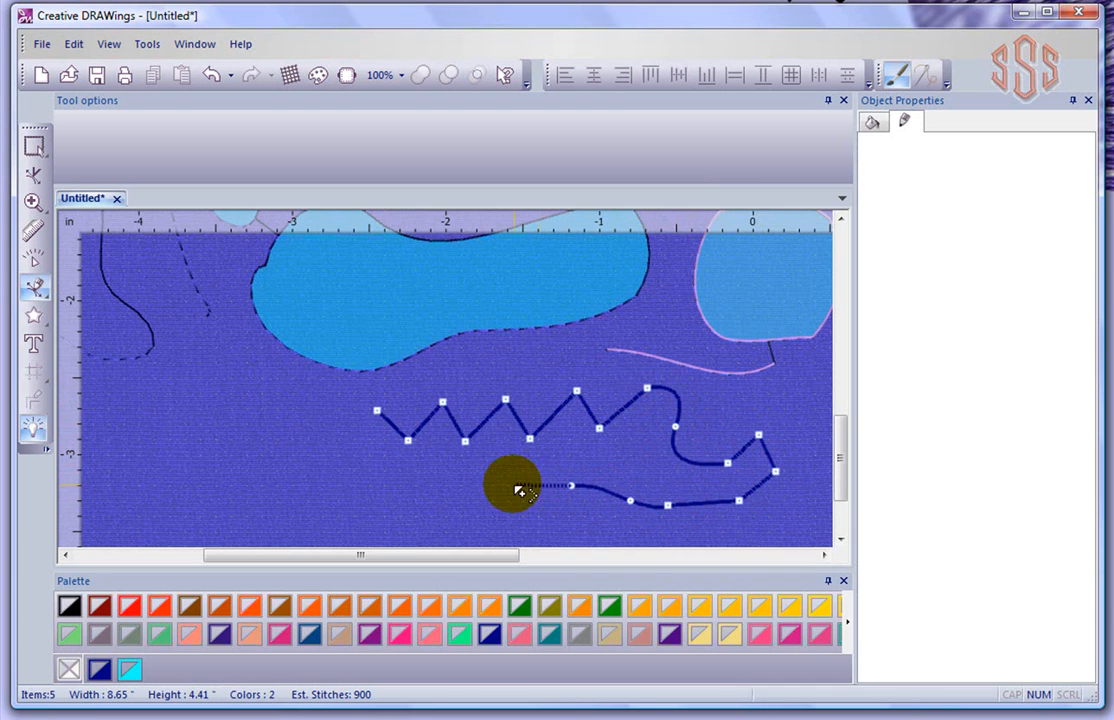
left_click(507, 485)
left_click(452, 492)
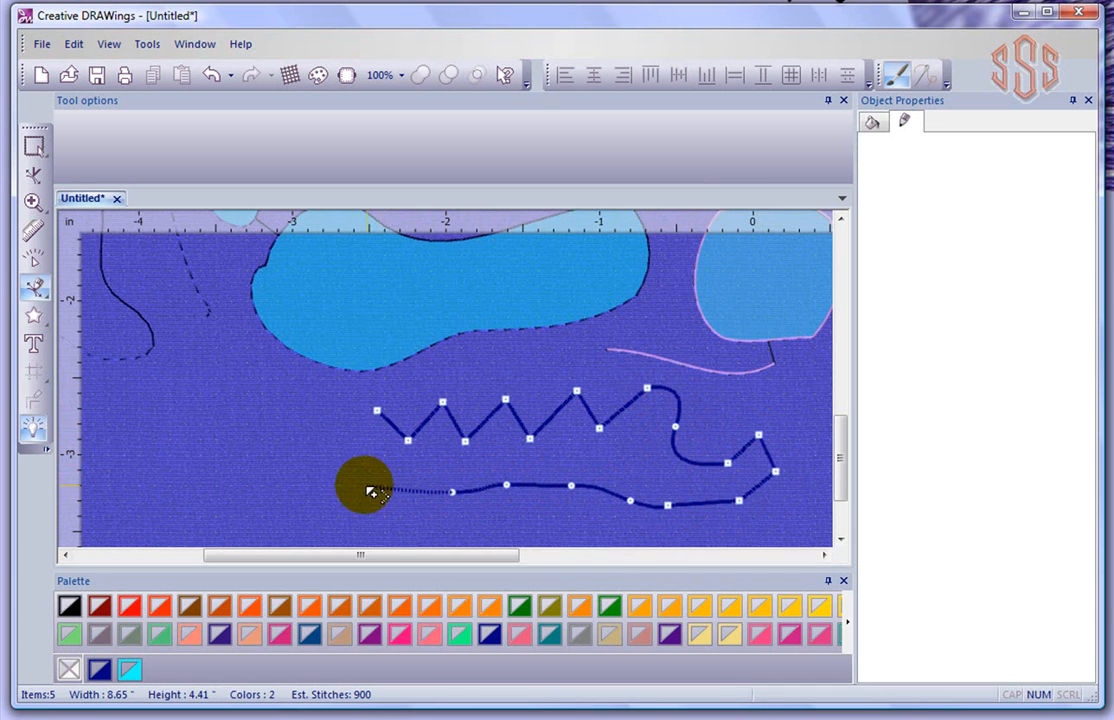
left_click(358, 487)
left_click(295, 464)
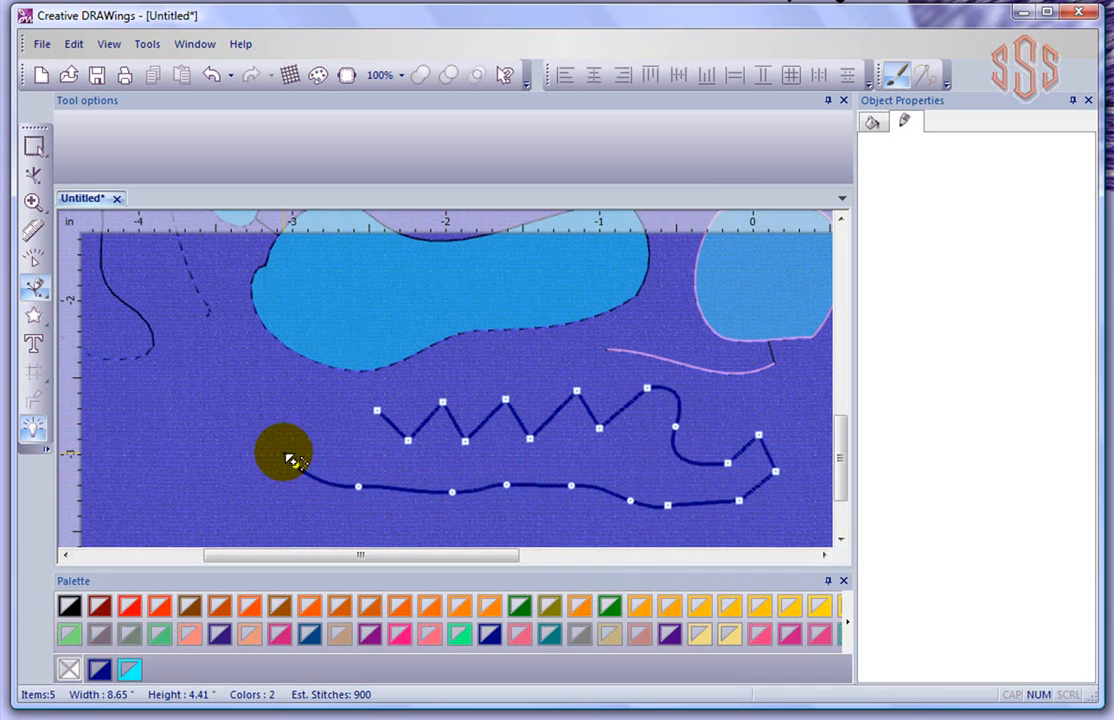
left_click(281, 425)
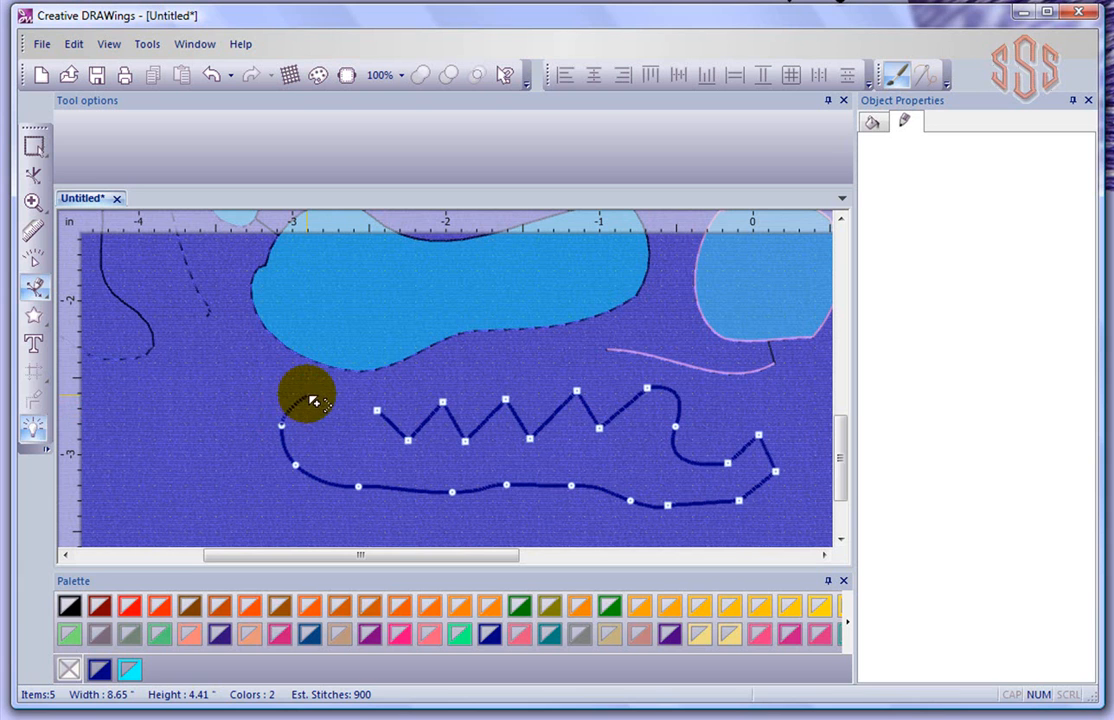
left_click(344, 388)
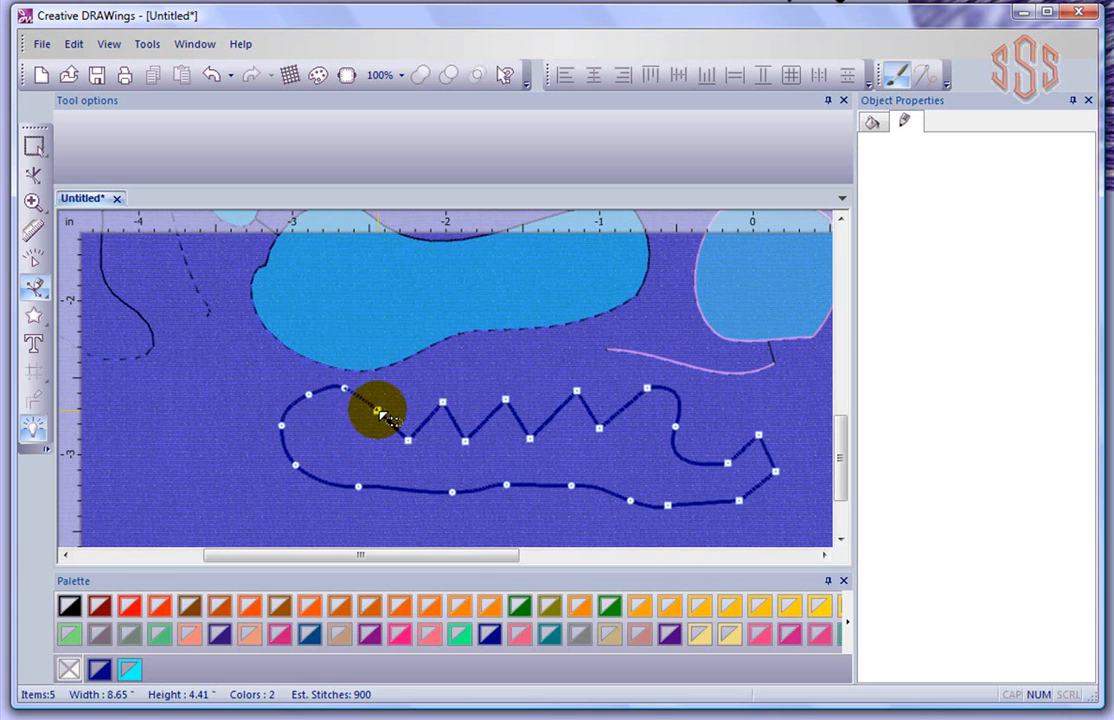
left_click(381, 413)
left_click(396, 398)
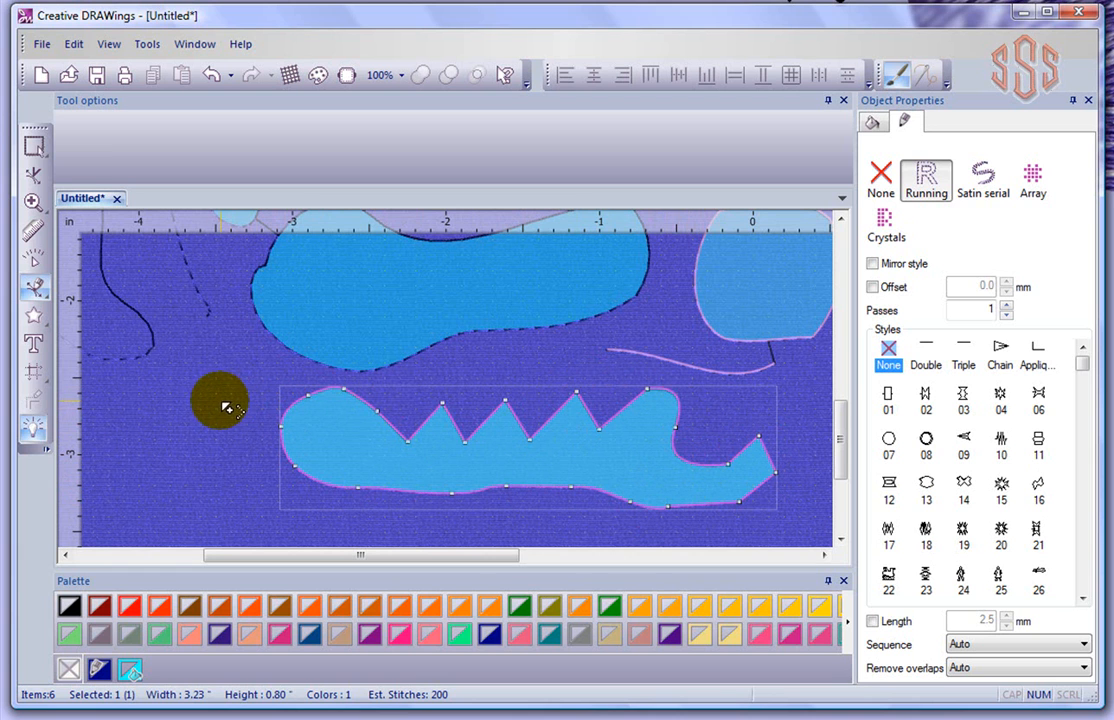
- Draw an open bezier shape beside the rounded end of the closed one, with a zigzag of straight segments on top and a curved underside
left_click(124, 404)
left_click(155, 387)
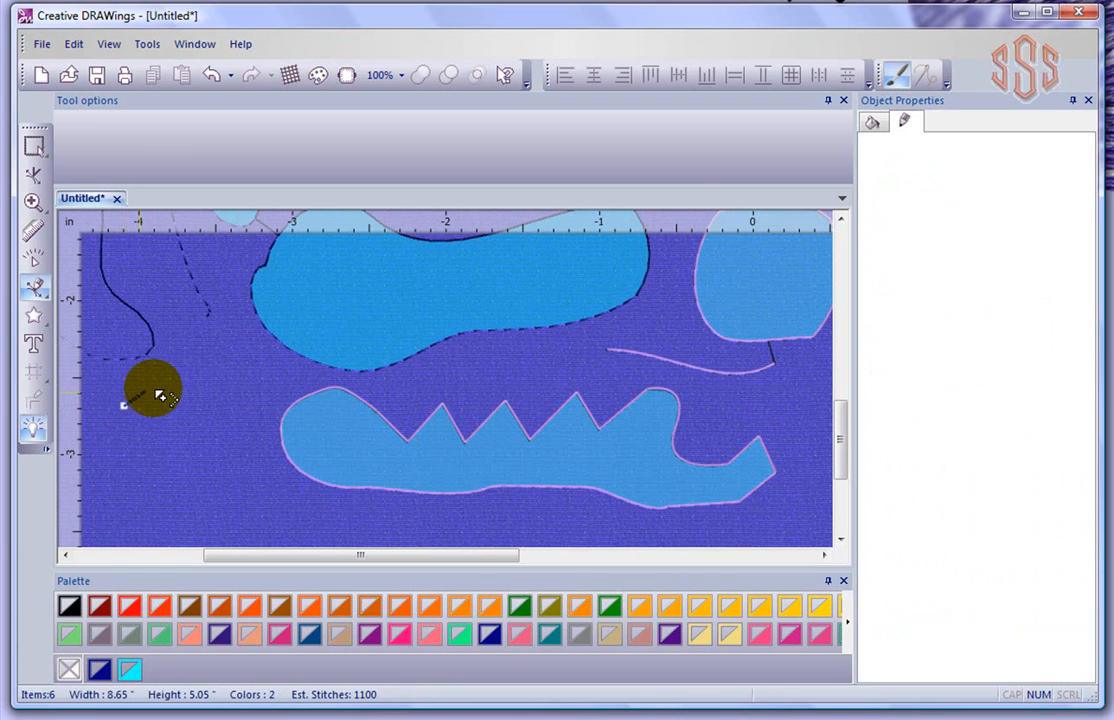
left_click(203, 428)
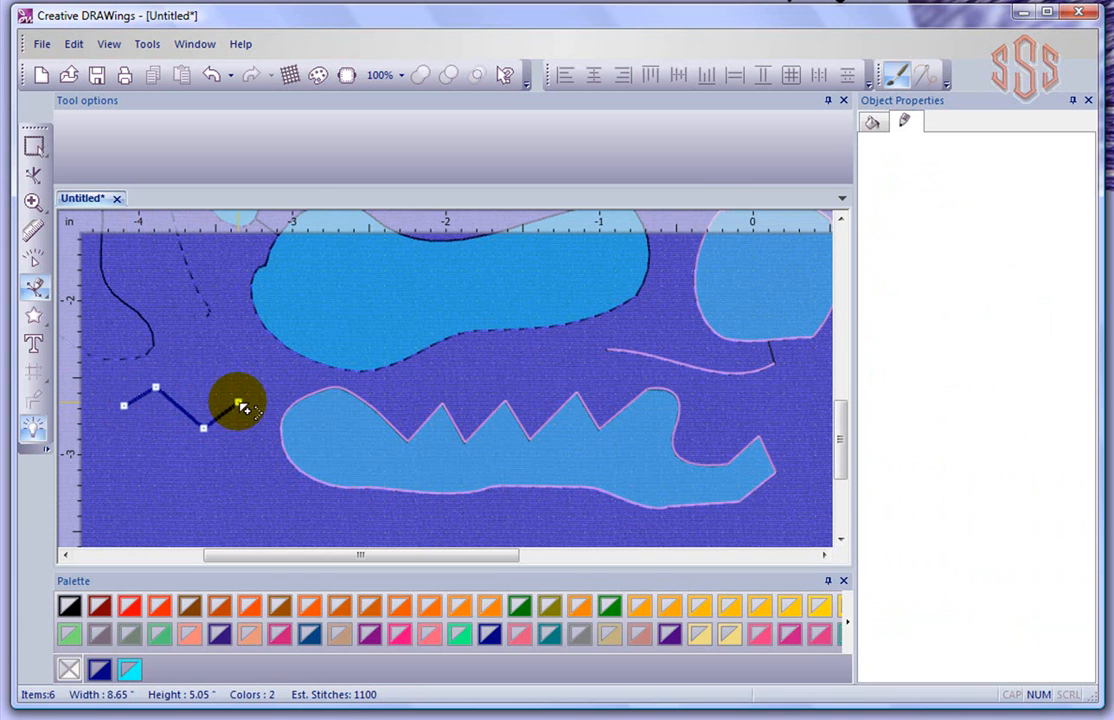
left_click(243, 401)
left_click(259, 470)
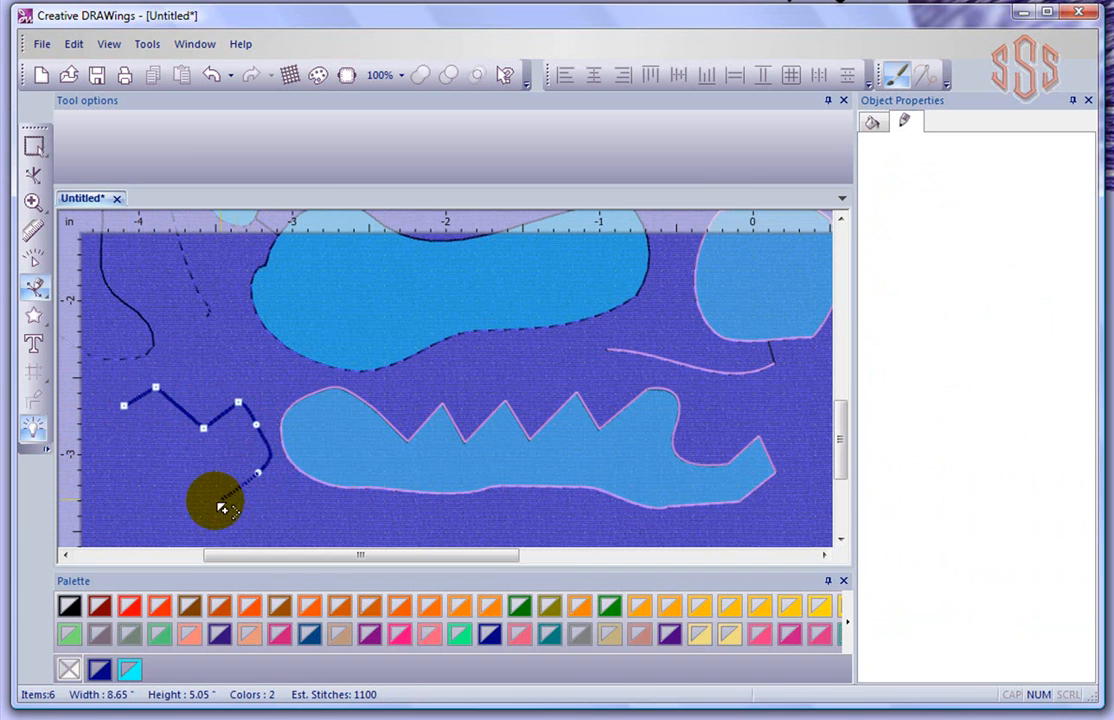
left_click(186, 505)
left_click(103, 456)
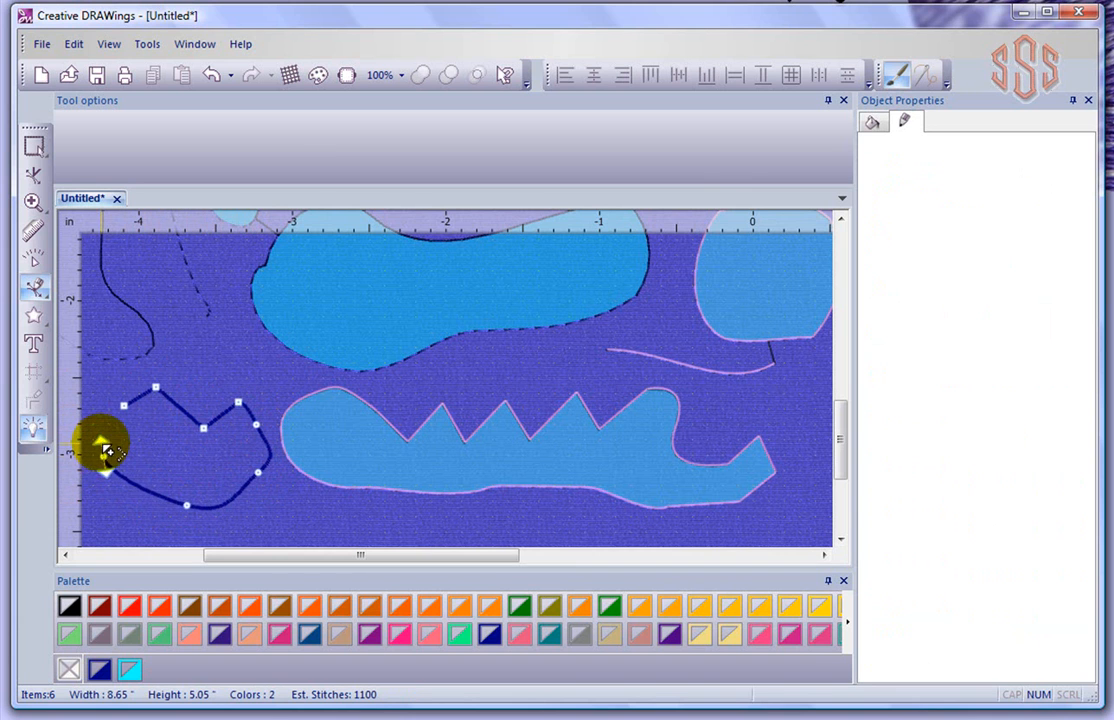
left_click(120, 428)
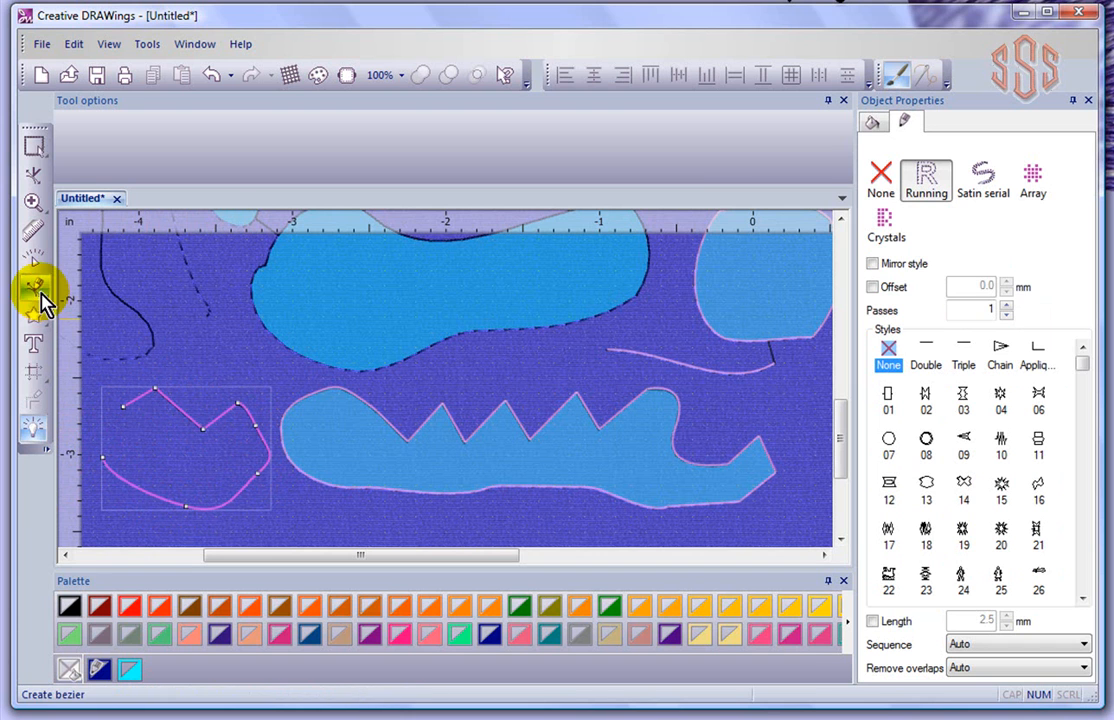
- Switch to the shape-creation tool that follows bezier and start a smooth arched curve below the open bezier shape
left_click(46, 296)
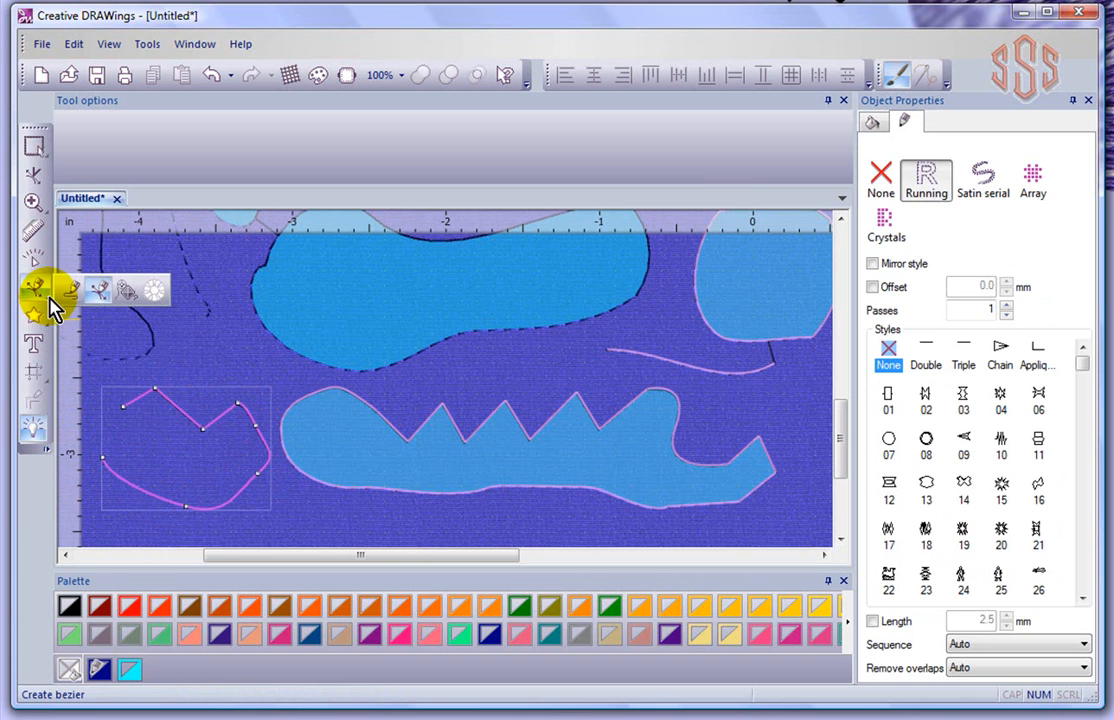
left_click(133, 297)
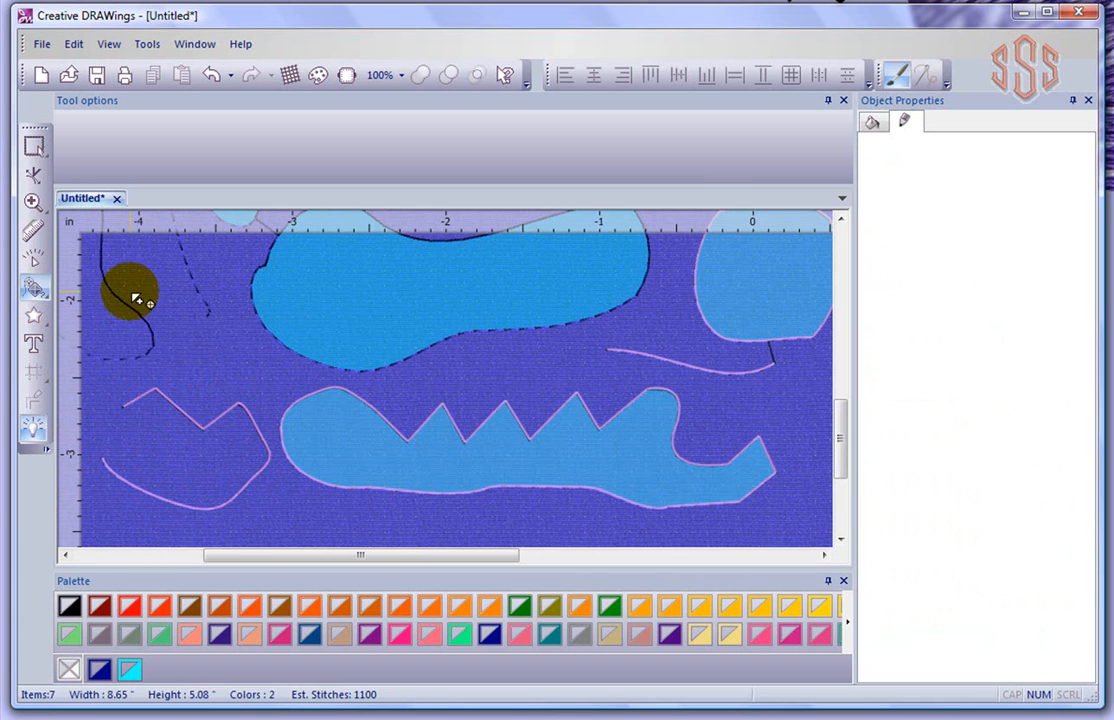
left_click(840, 539)
left_click(840, 539)
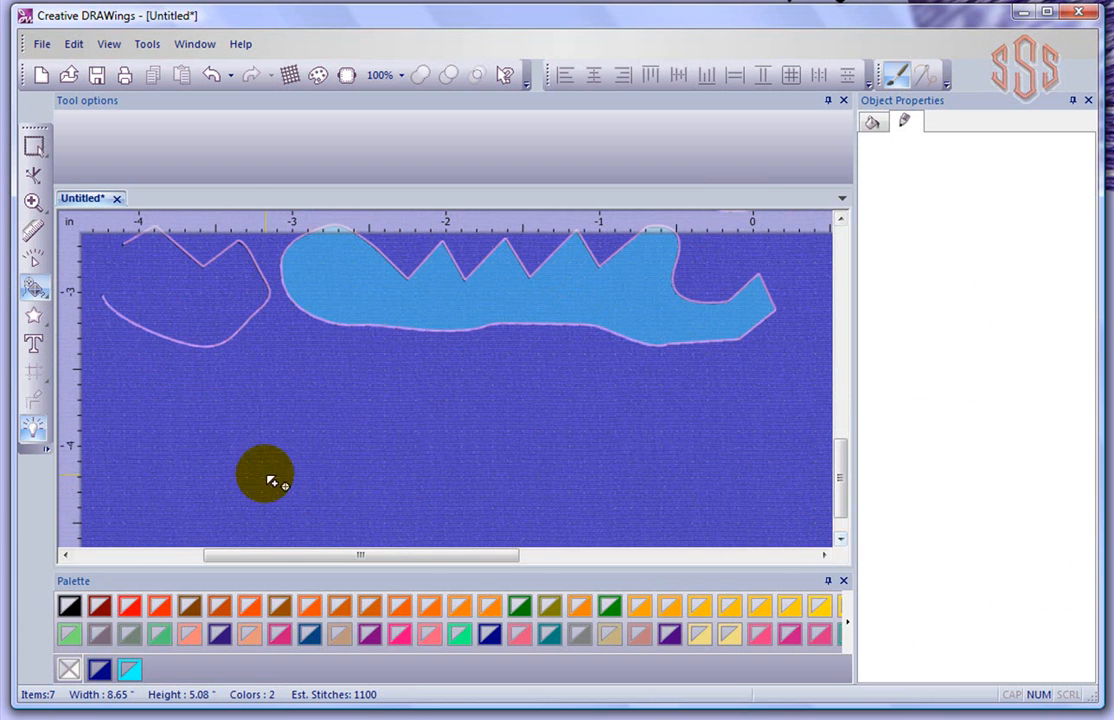
left_click(176, 418)
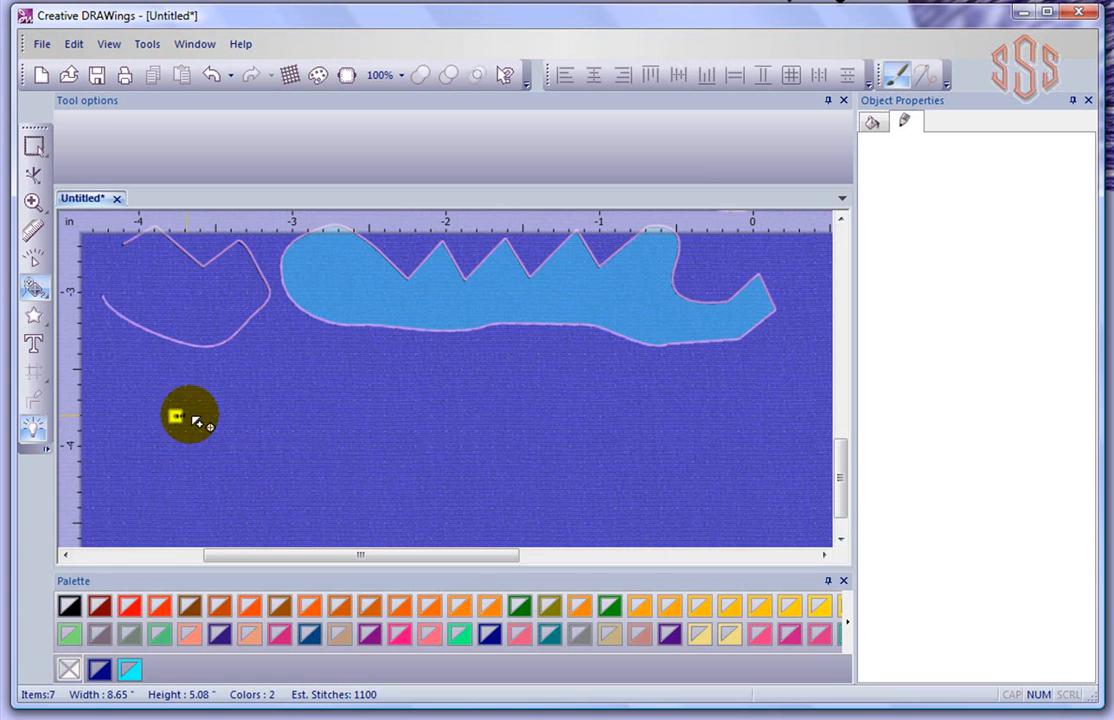
left_click(230, 376)
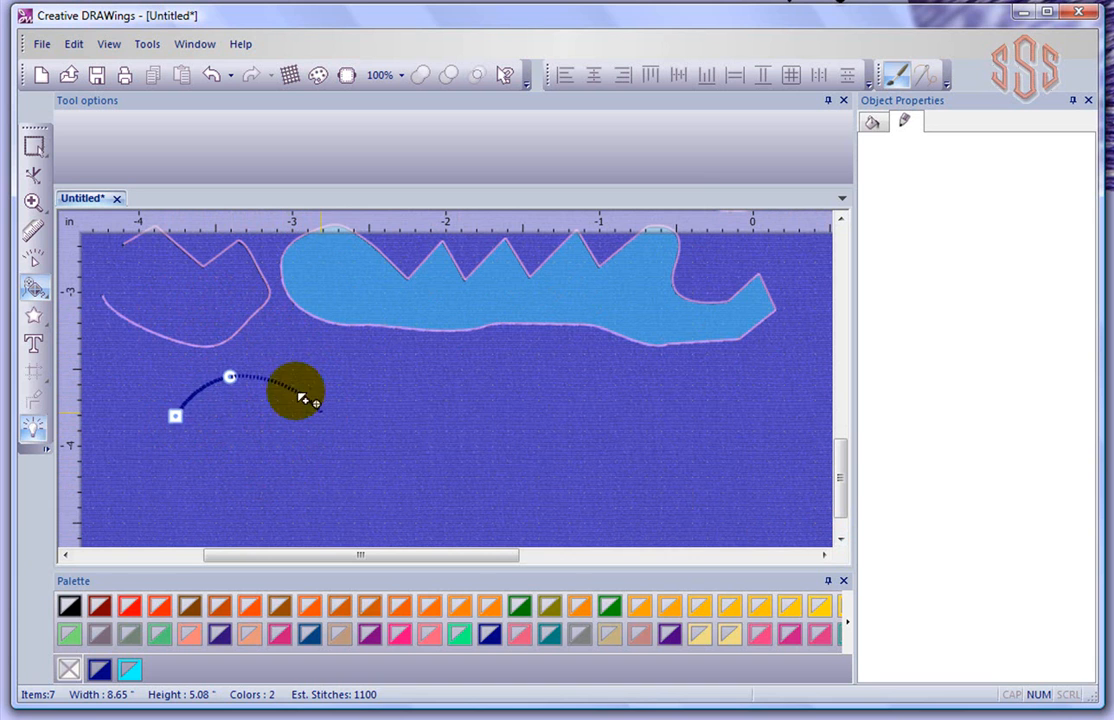
mouse_move(306, 379)
left_mouse_down()
mouse_move(343, 398)
mouse_move(300, 390)
mouse_move(335, 422)
mouse_move(308, 380)
mouse_move(322, 395)
left_mouse_up()
- Extend the arched curve into a wave of alternating troughs and crests below the closed bezier shape
left_click(373, 428)
left_click(405, 375)
left_click(450, 433)
left_click(490, 365)
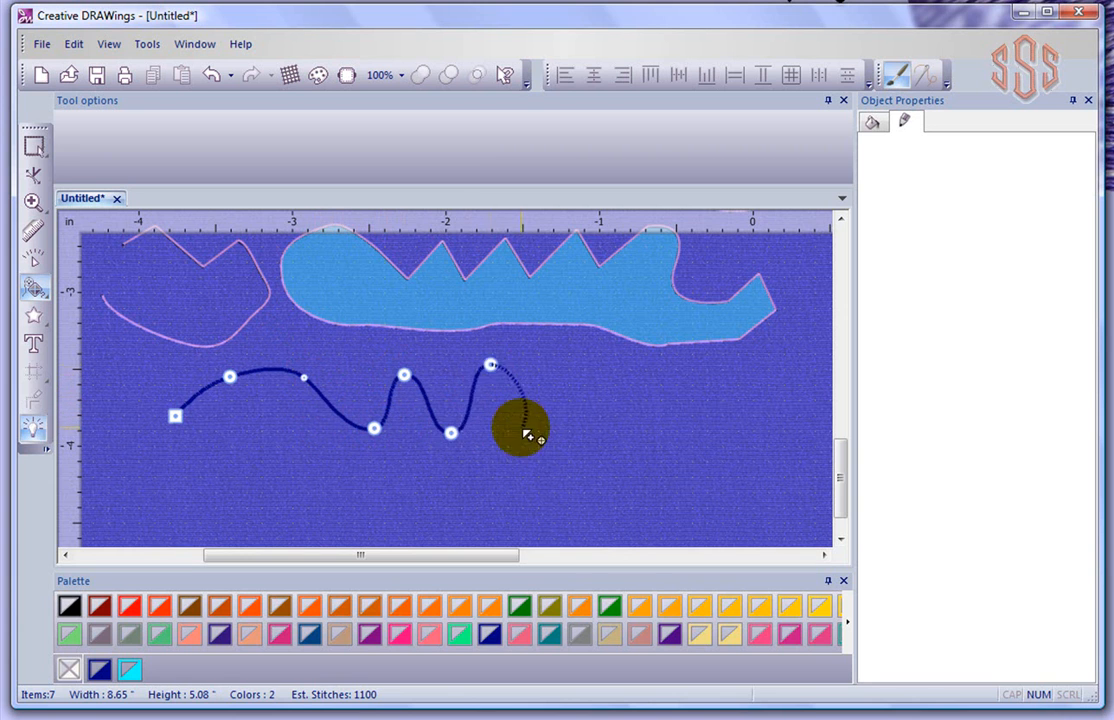
left_click(521, 428)
left_click(552, 355)
left_click(589, 427)
left_click(641, 374)
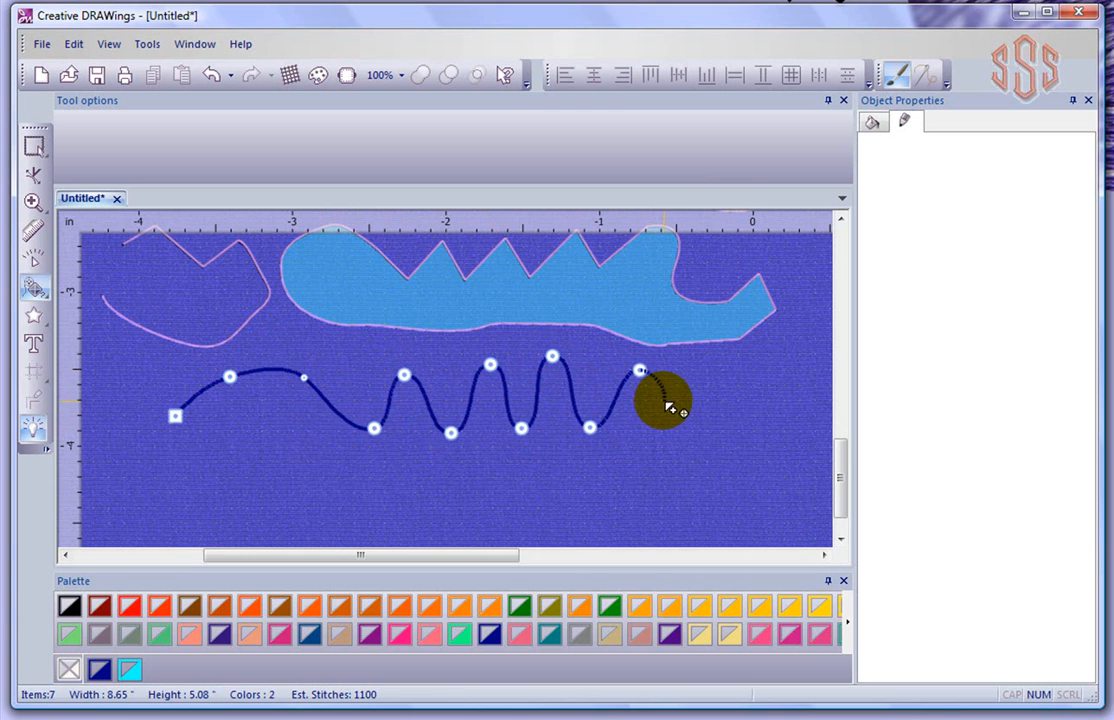
left_click(676, 468)
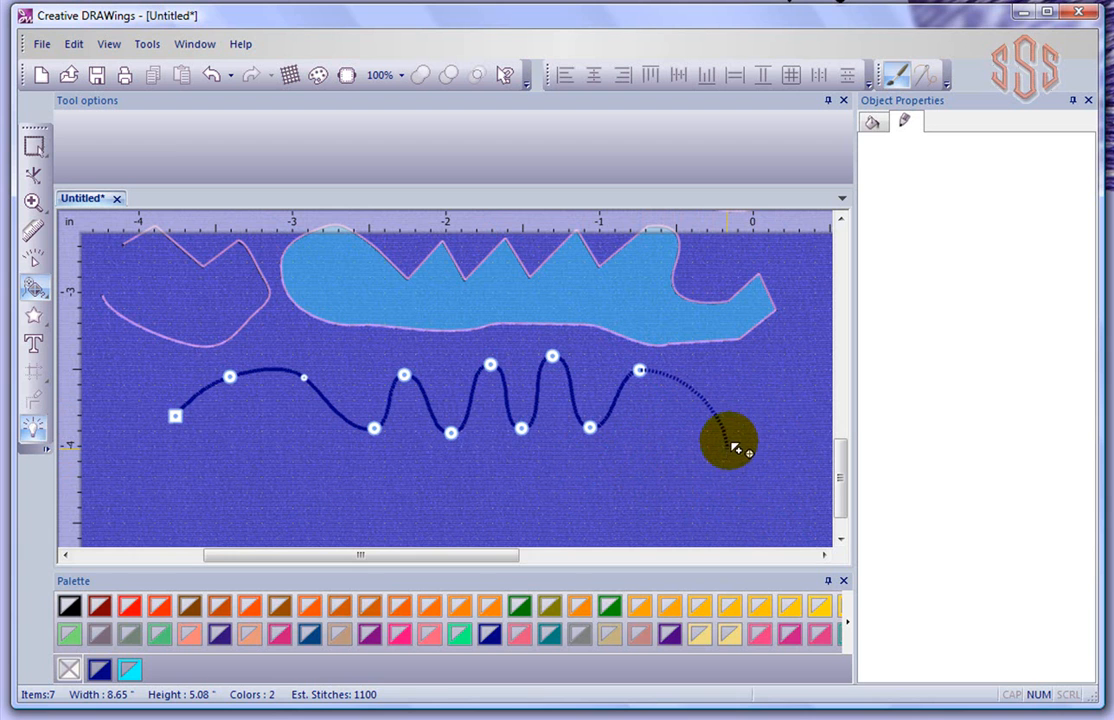
- Bring the wave's last crest down in an arc and continue with a zigzag of straight segments running back underneath
left_click(731, 426)
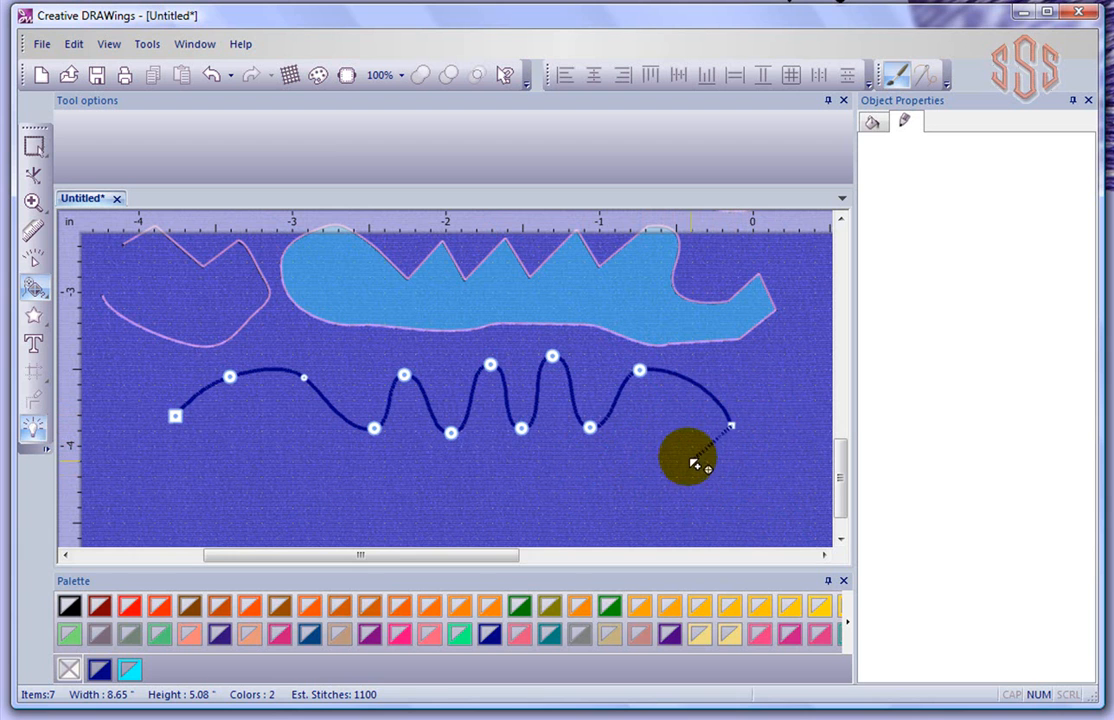
left_click(679, 445)
left_click(740, 474)
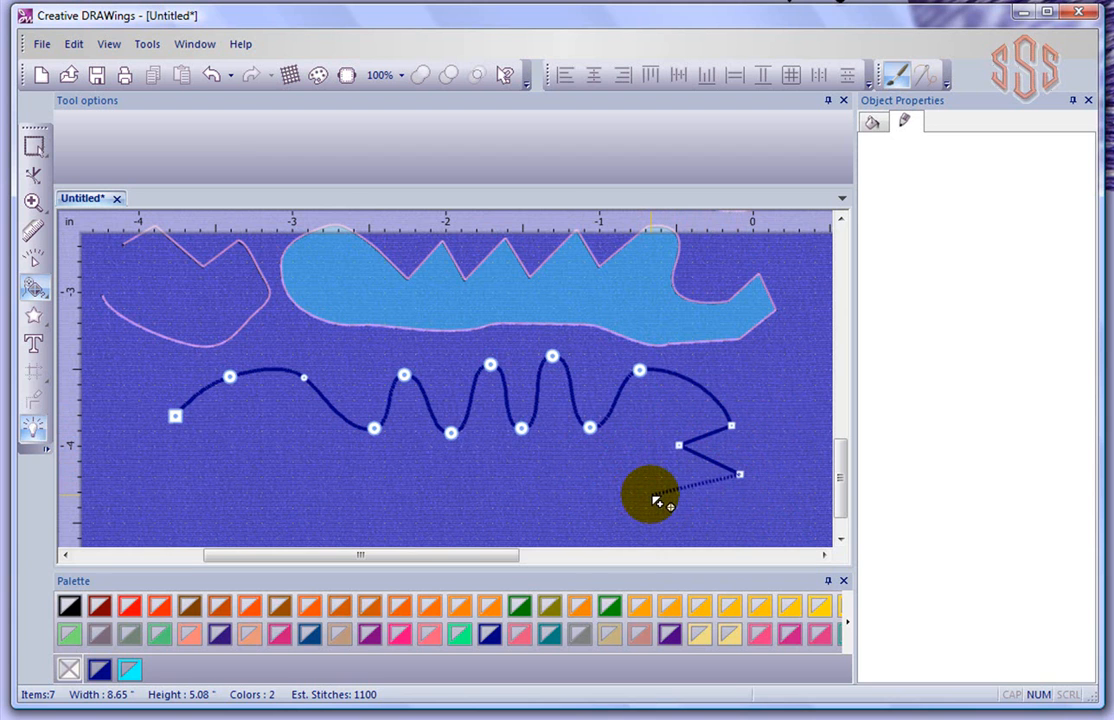
left_click(651, 492)
left_click(600, 461)
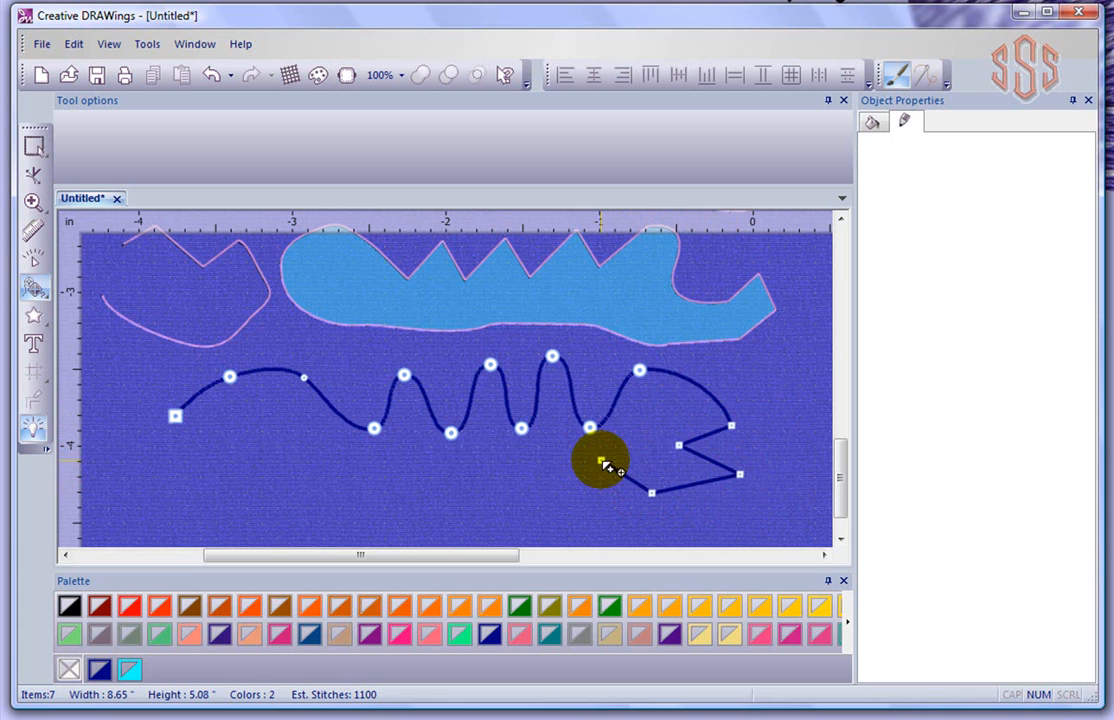
left_click(548, 491)
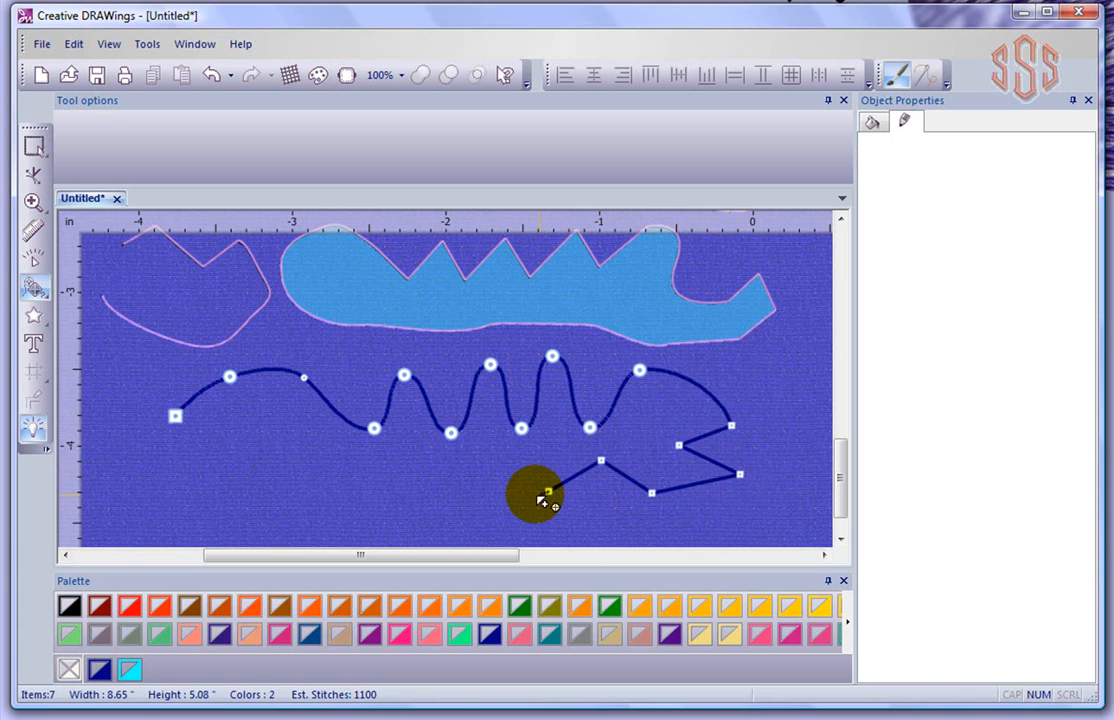
- Continue the underside with smooth curve points, winding through an S-shaped loop and up to a crest beneath the wave's first arch
right_click(481, 491)
right_click(407, 494)
right_click(346, 455)
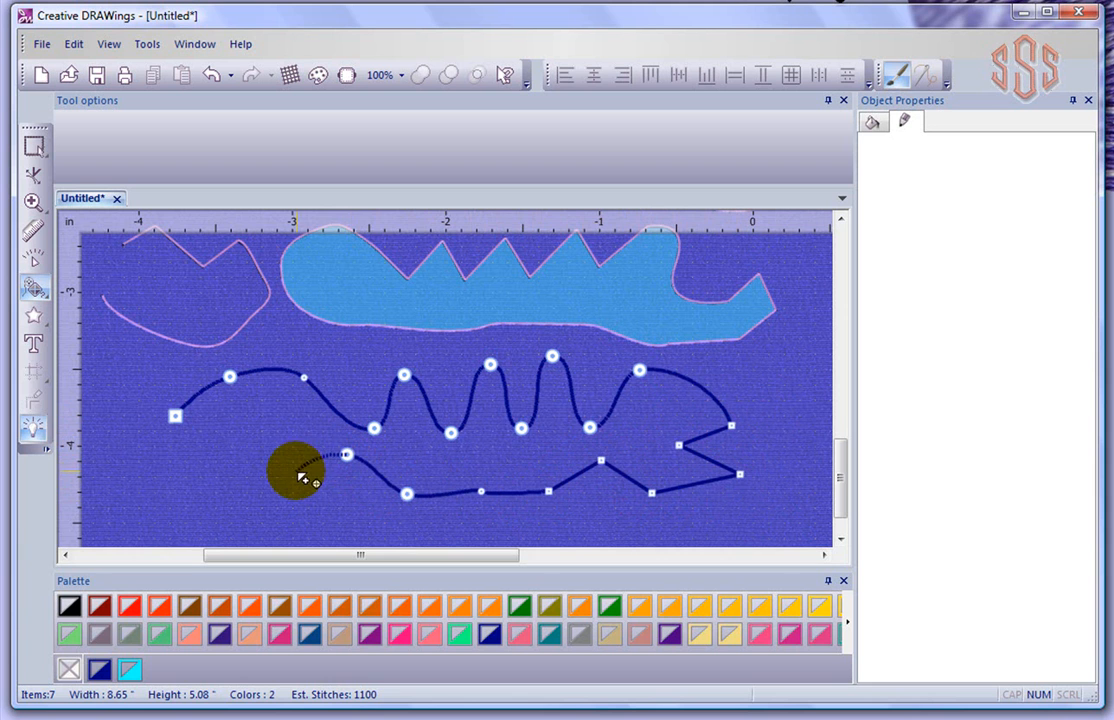
right_click(296, 471)
right_click(353, 508)
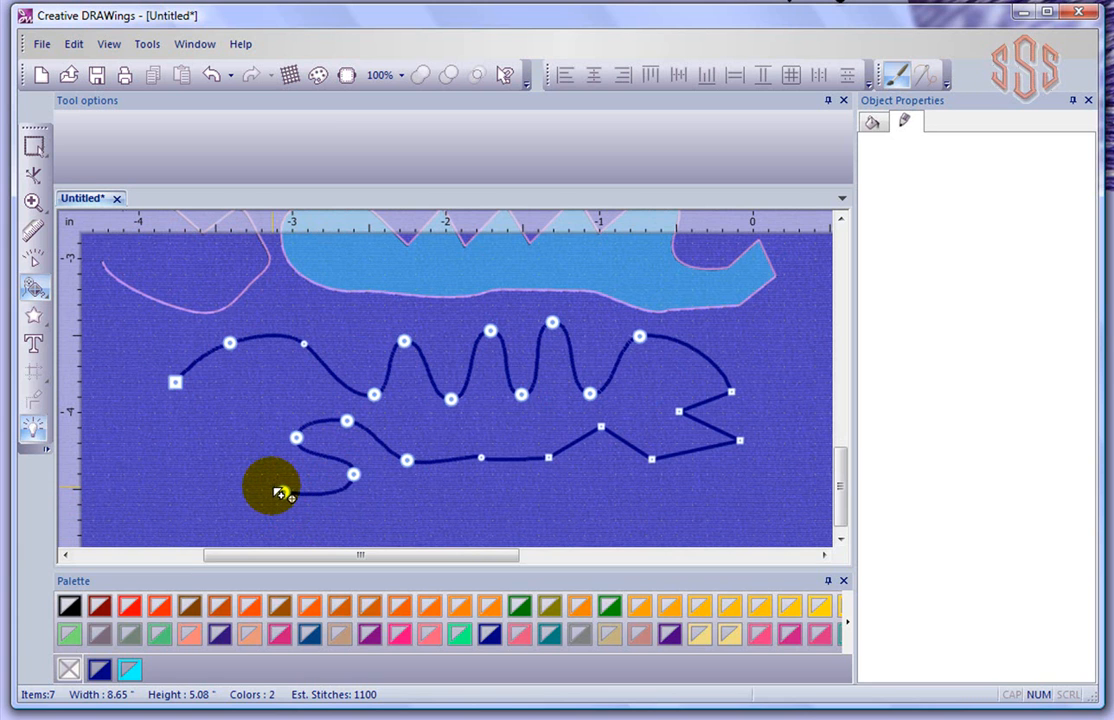
right_click(280, 493)
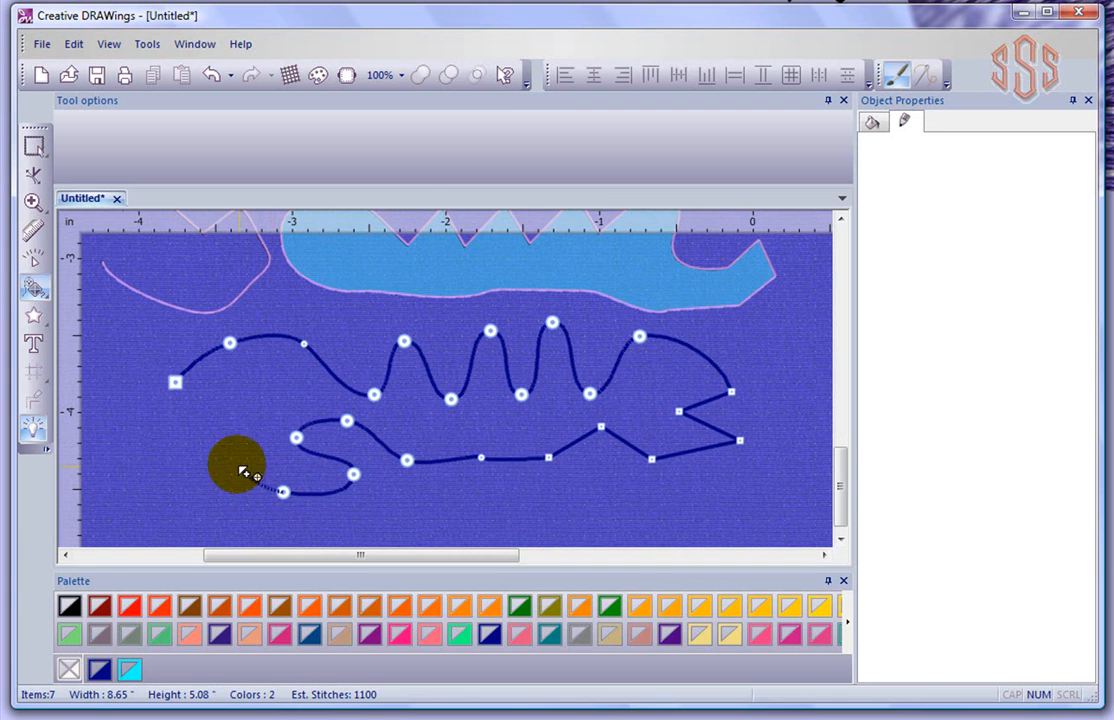
right_click(260, 420)
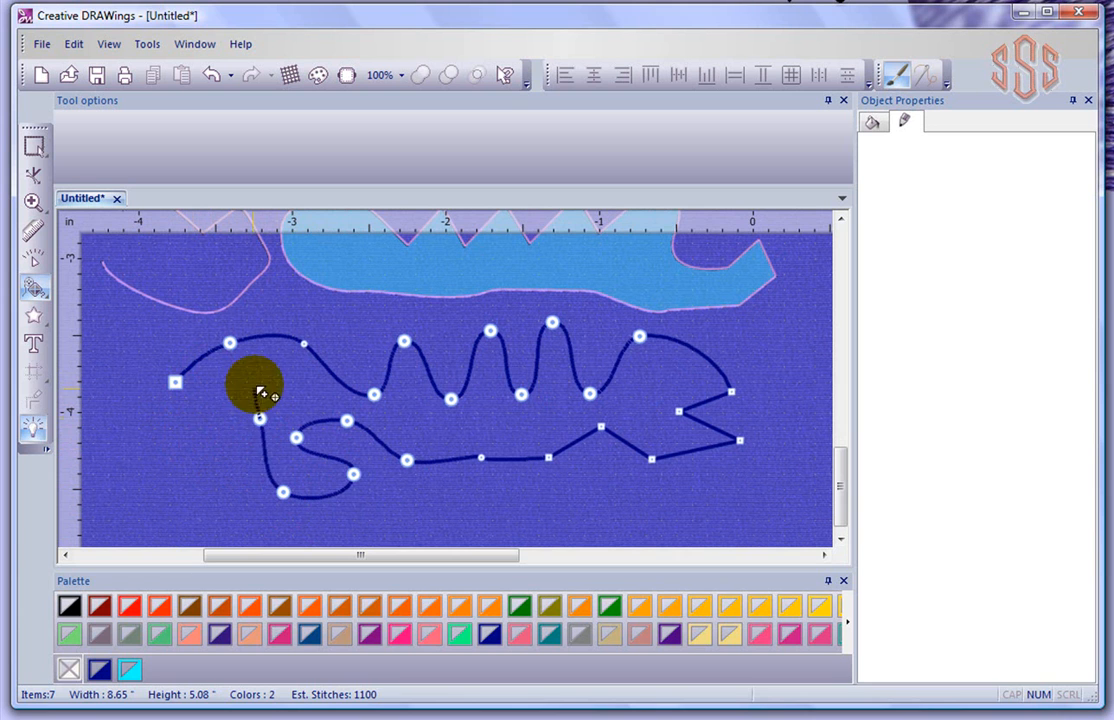
- Curve down from the crest, add a straight zigzag near the start point and finish the shape open, about 4.01 by 1.16 in
left_click(208, 457)
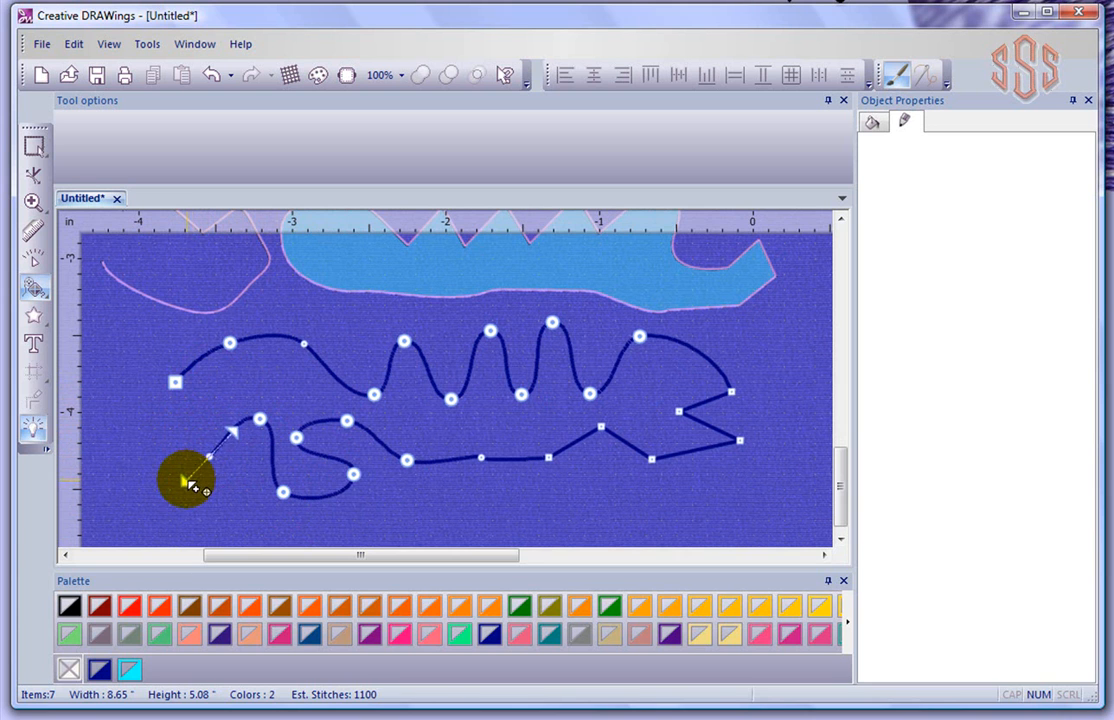
left_click(142, 439)
left_click(164, 410)
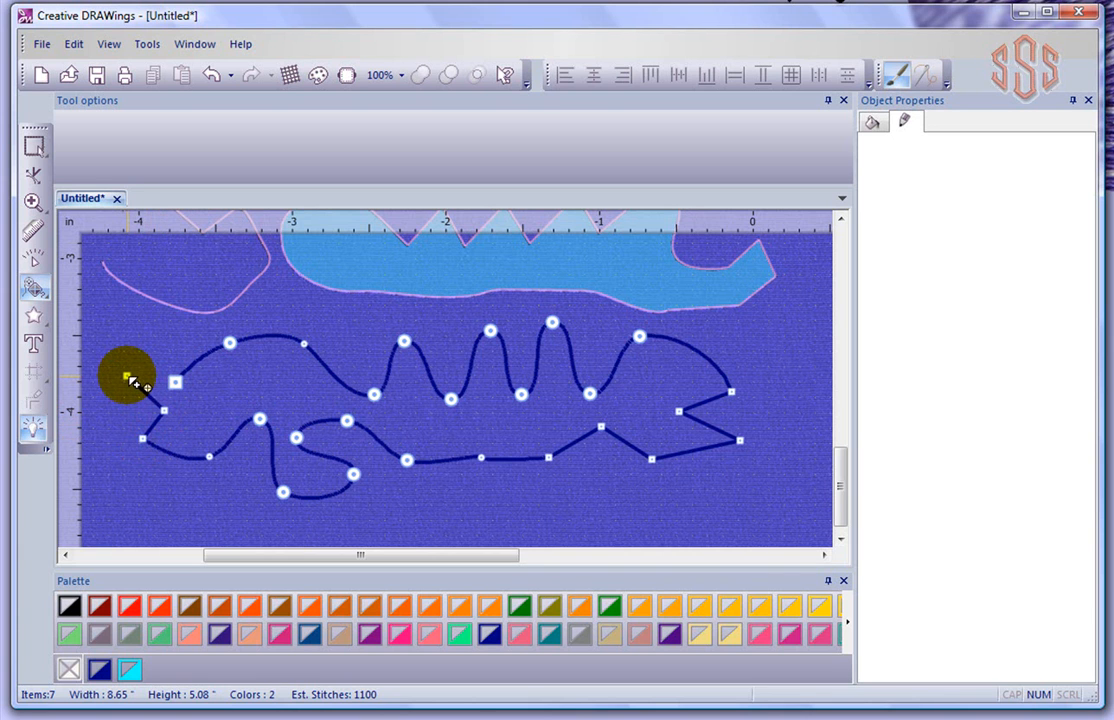
left_click(127, 377)
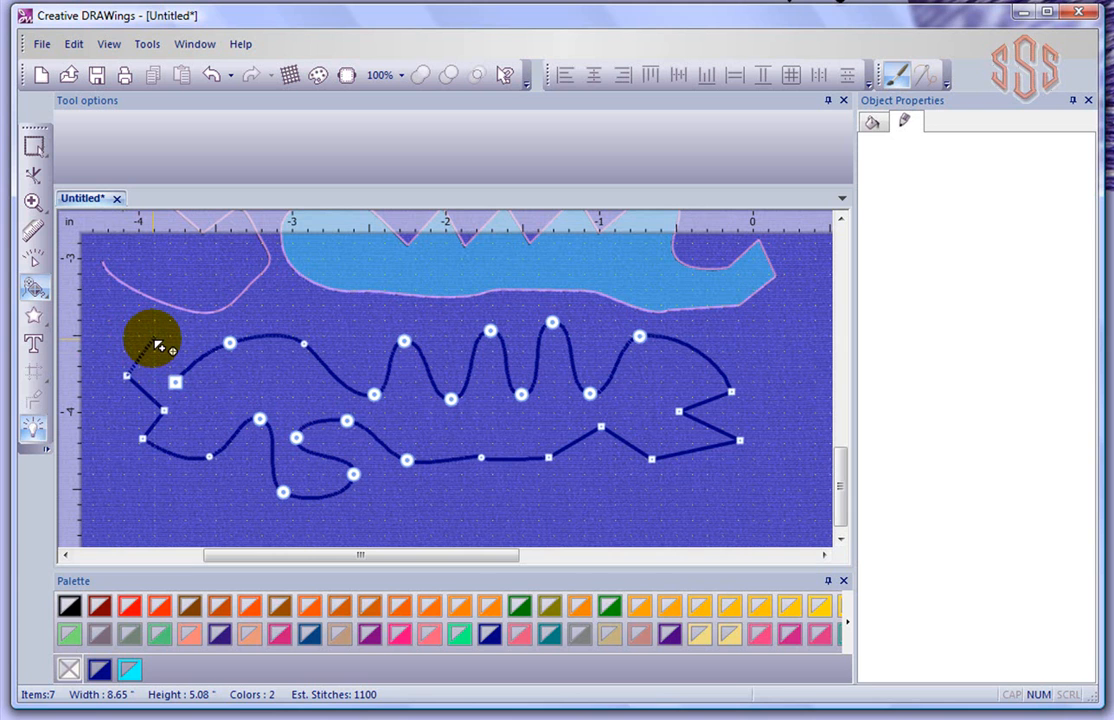
key("alt")
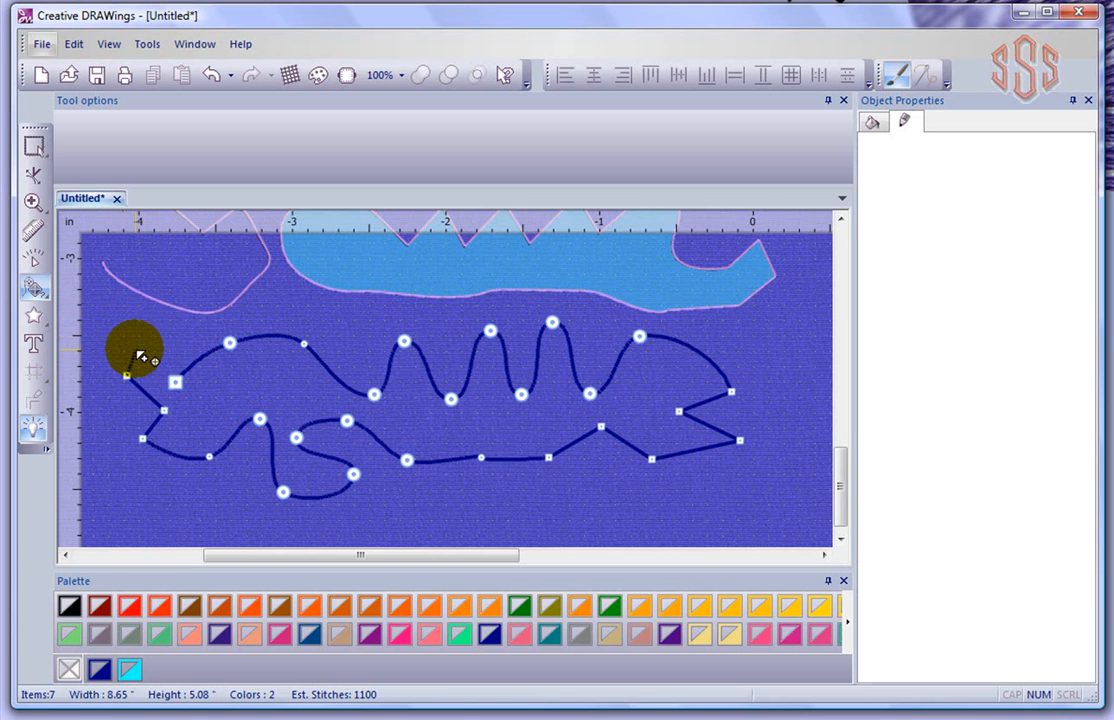
key("Return")
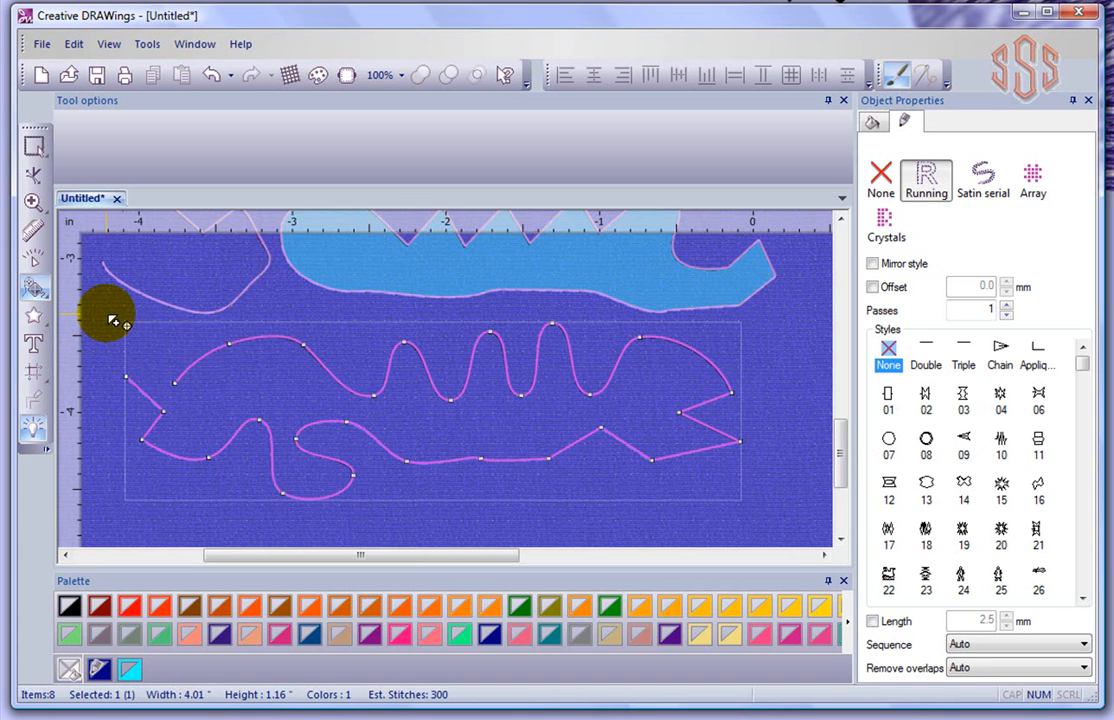
- Switch to the crystal shape tool and place a Swarovski Round Capri Blue SS 5 /PP 11 crystal above the wave's first descending curve
left_click(48, 299)
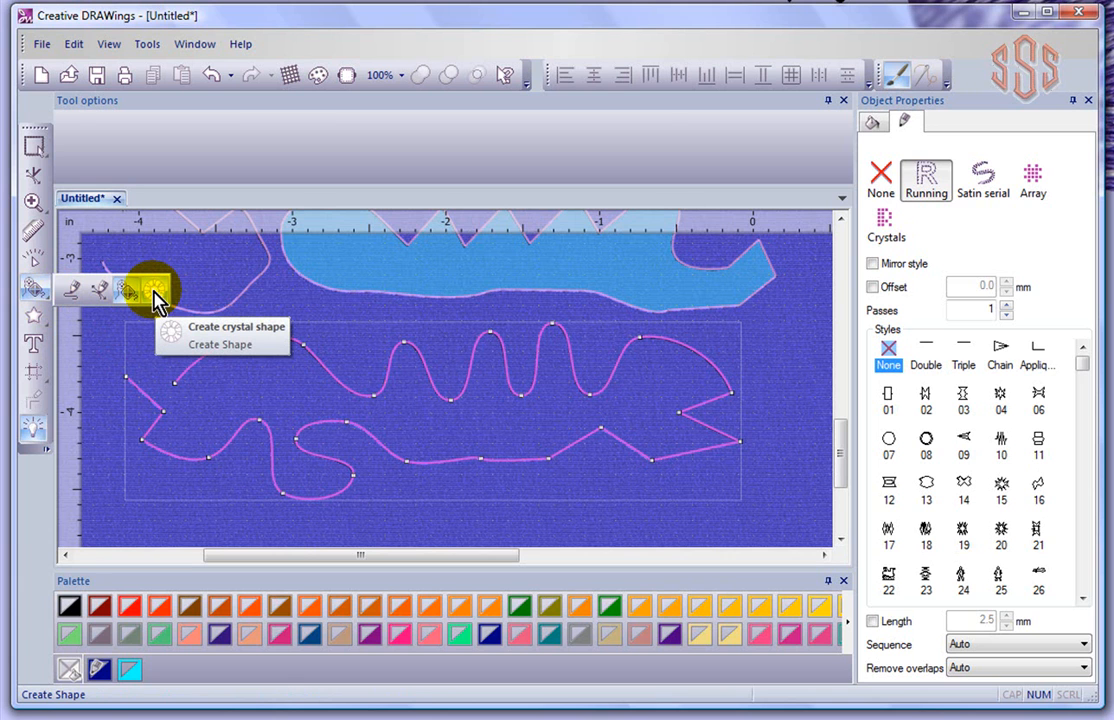
left_click(155, 293)
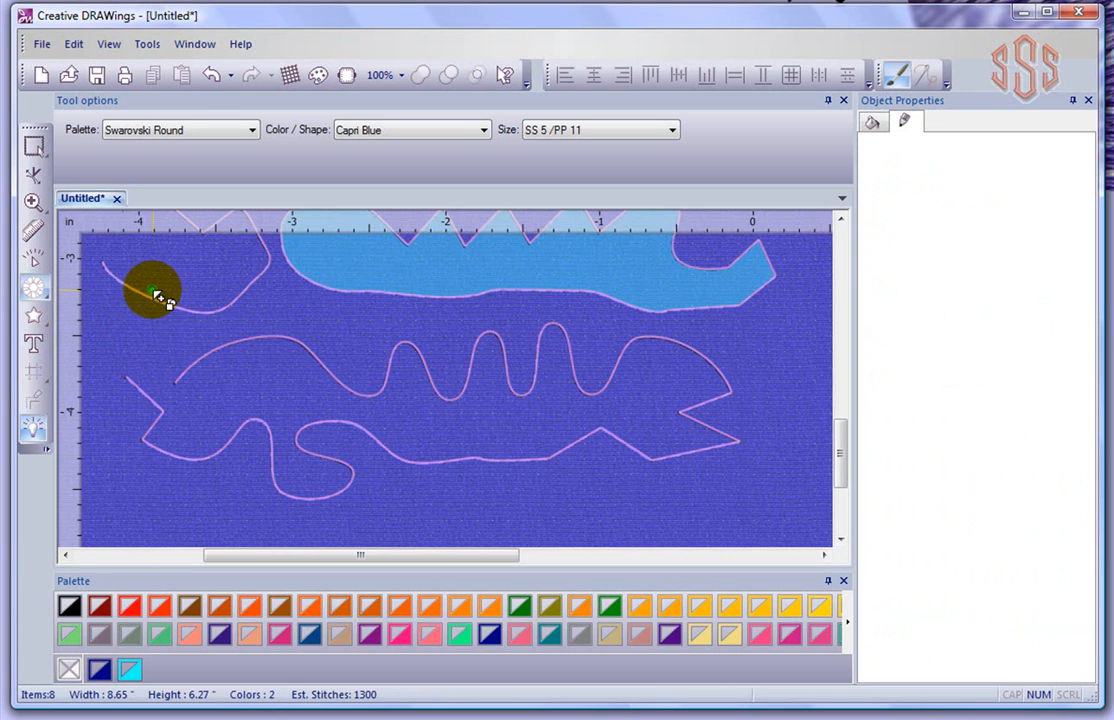
scroll(332, 334, "up", 5)
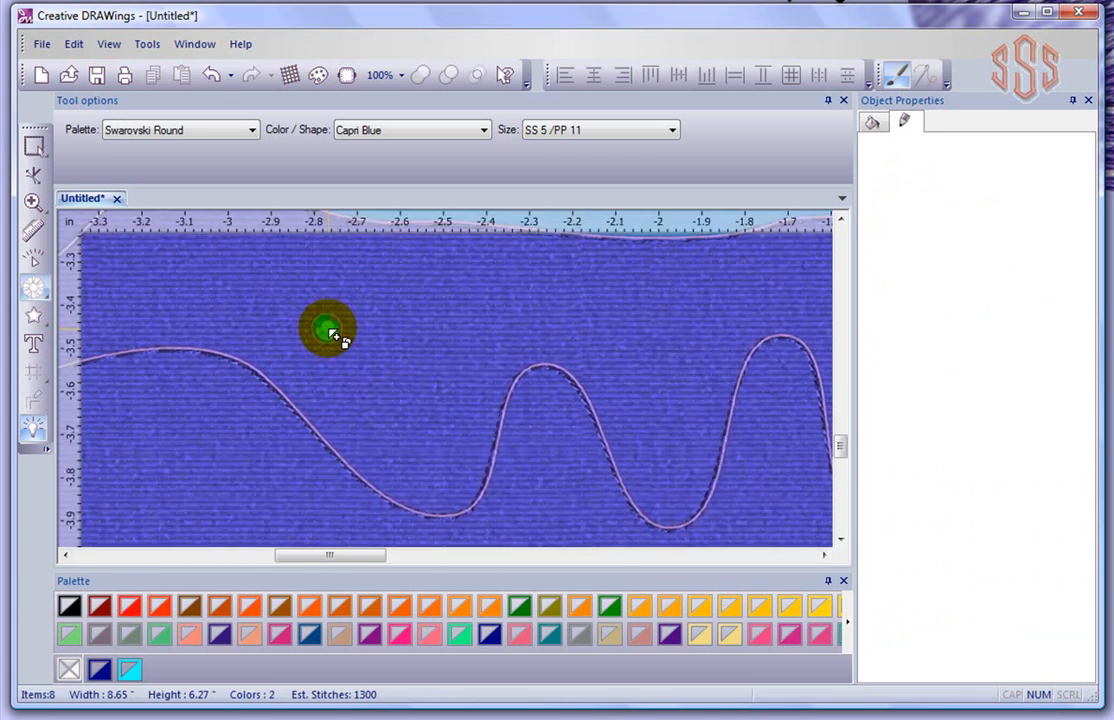
scroll(334, 335, "up", 3)
left_click(338, 334)
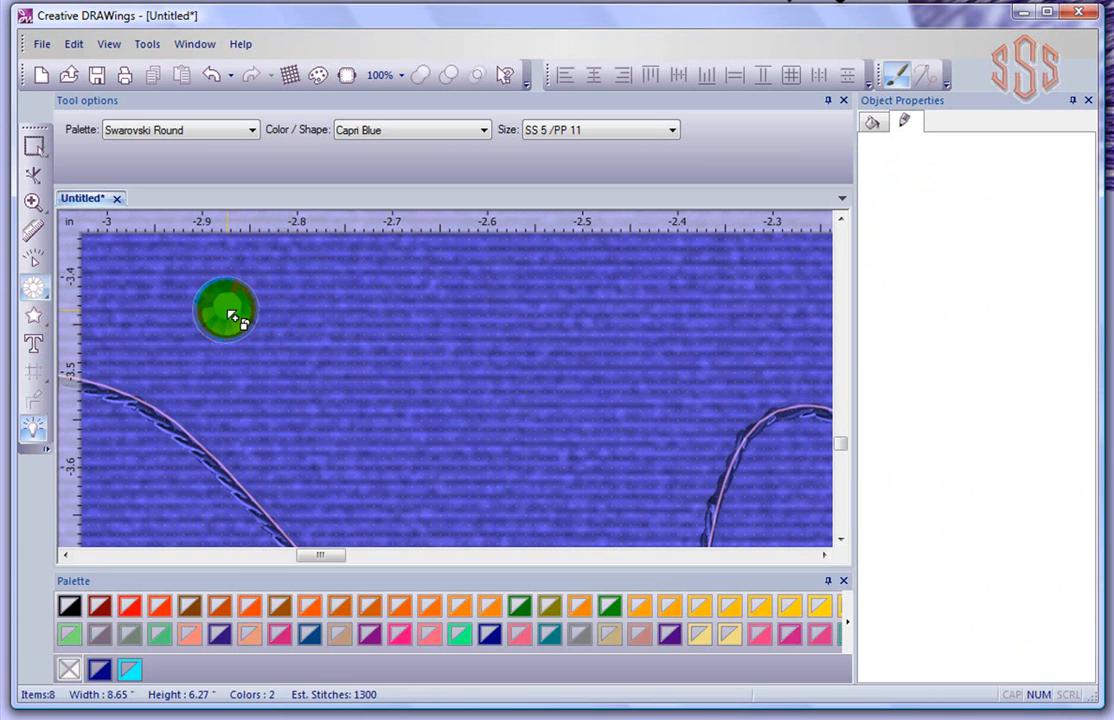
left_click(232, 317)
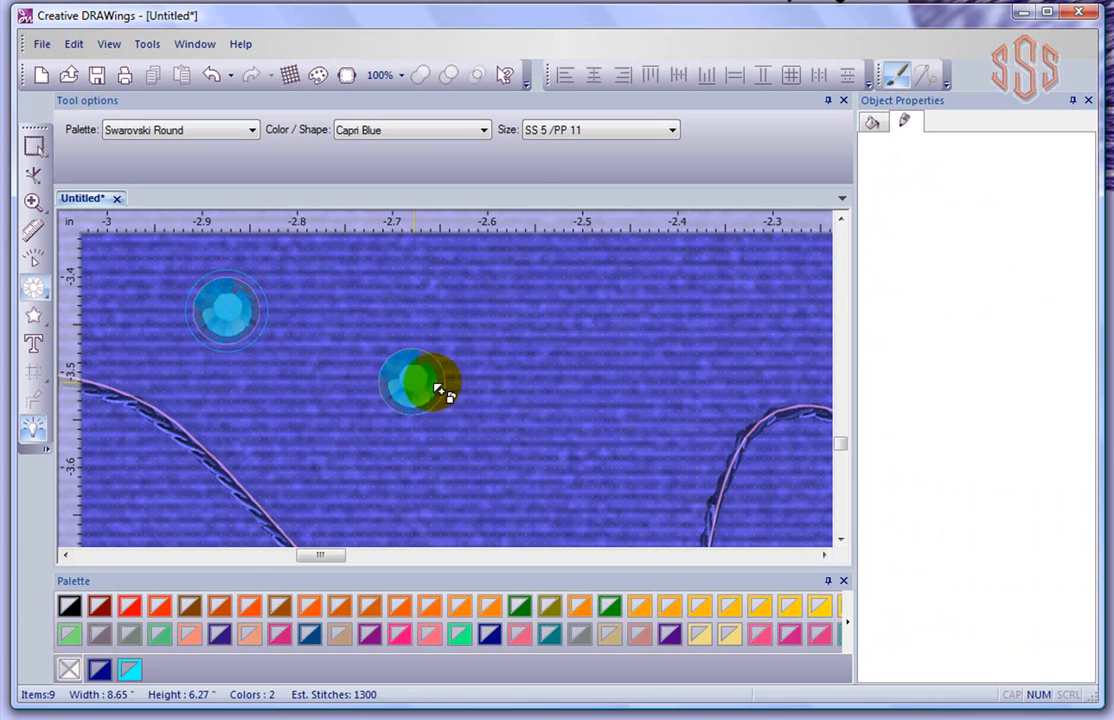
- Place five more crystals beside and below the first one to form a loose cluster, and leave the crystal tool
left_click(597, 320)
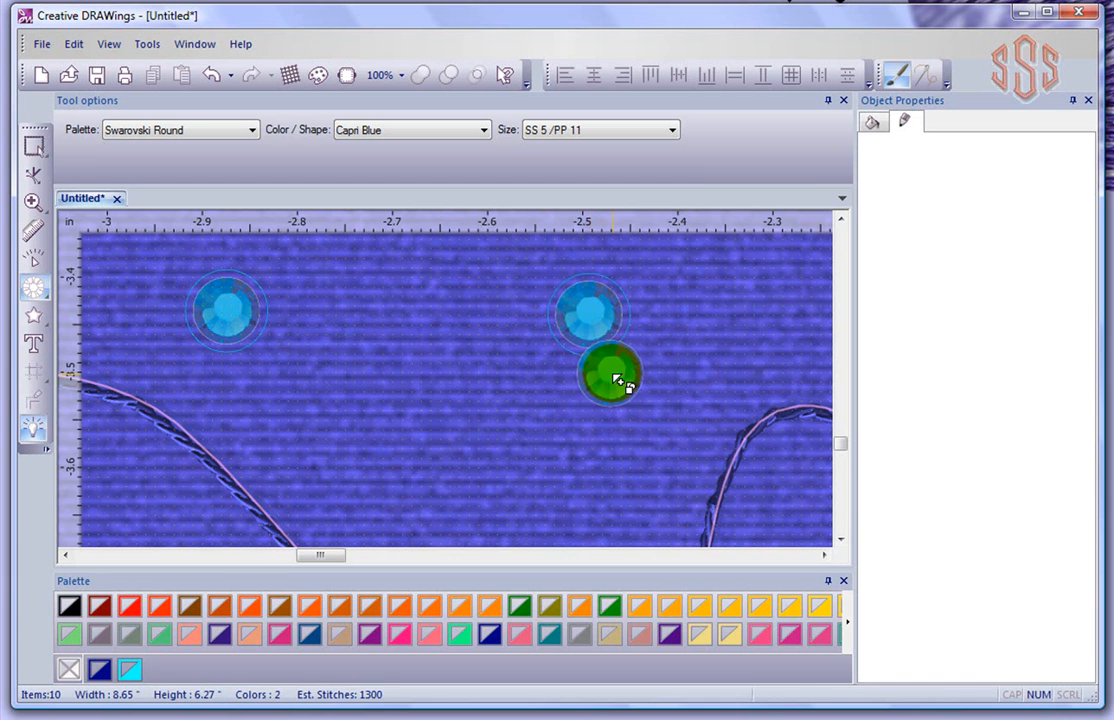
left_click(395, 323)
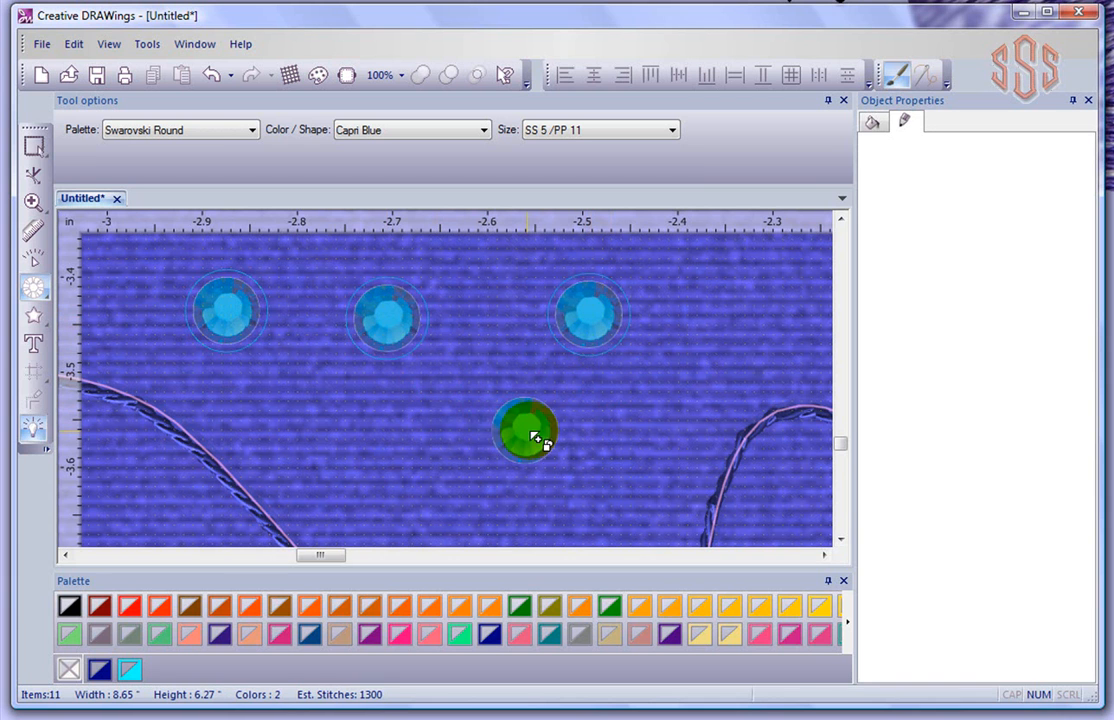
left_click(540, 440)
left_click(328, 455)
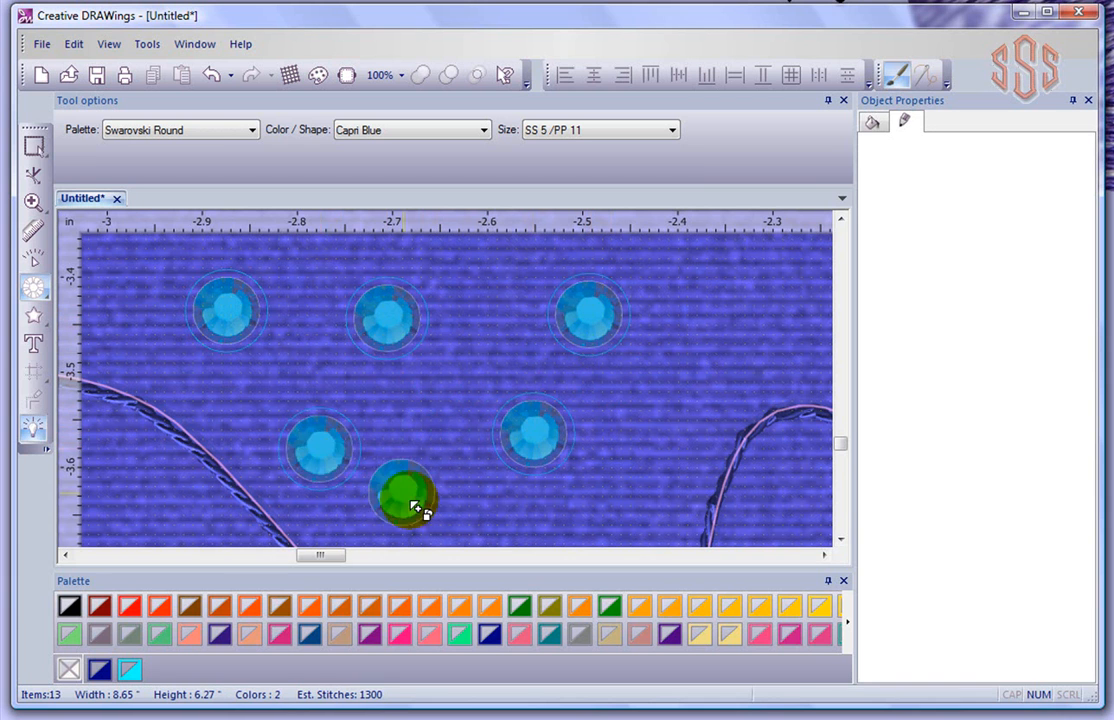
left_click(435, 522)
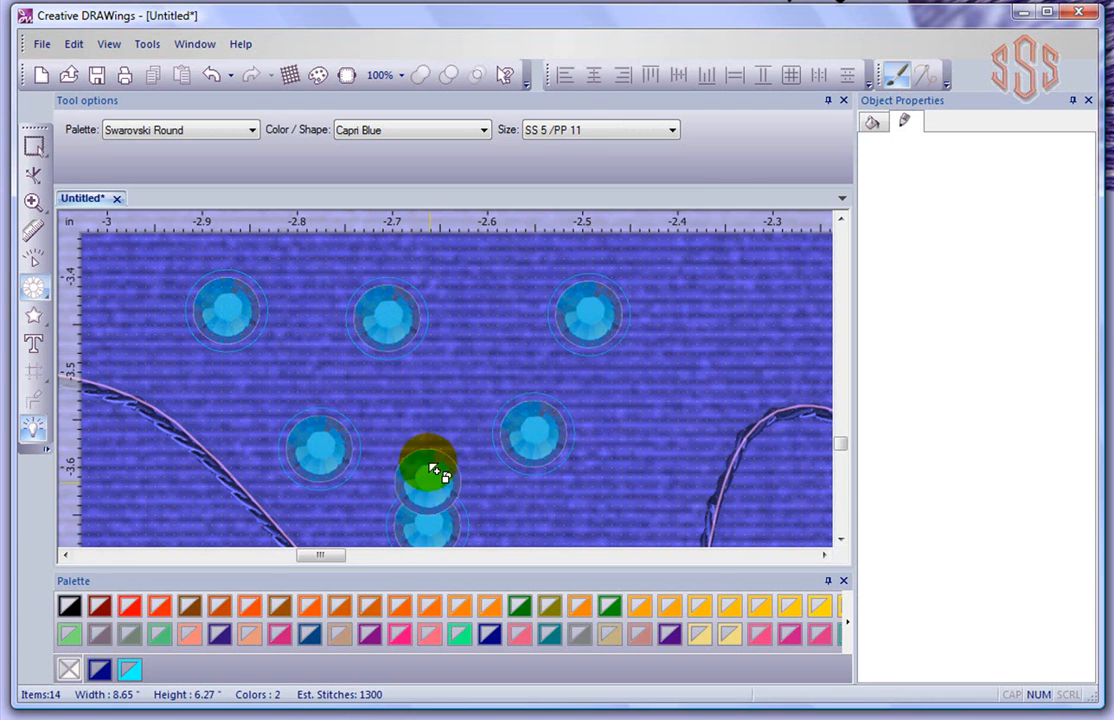
key("Escape")
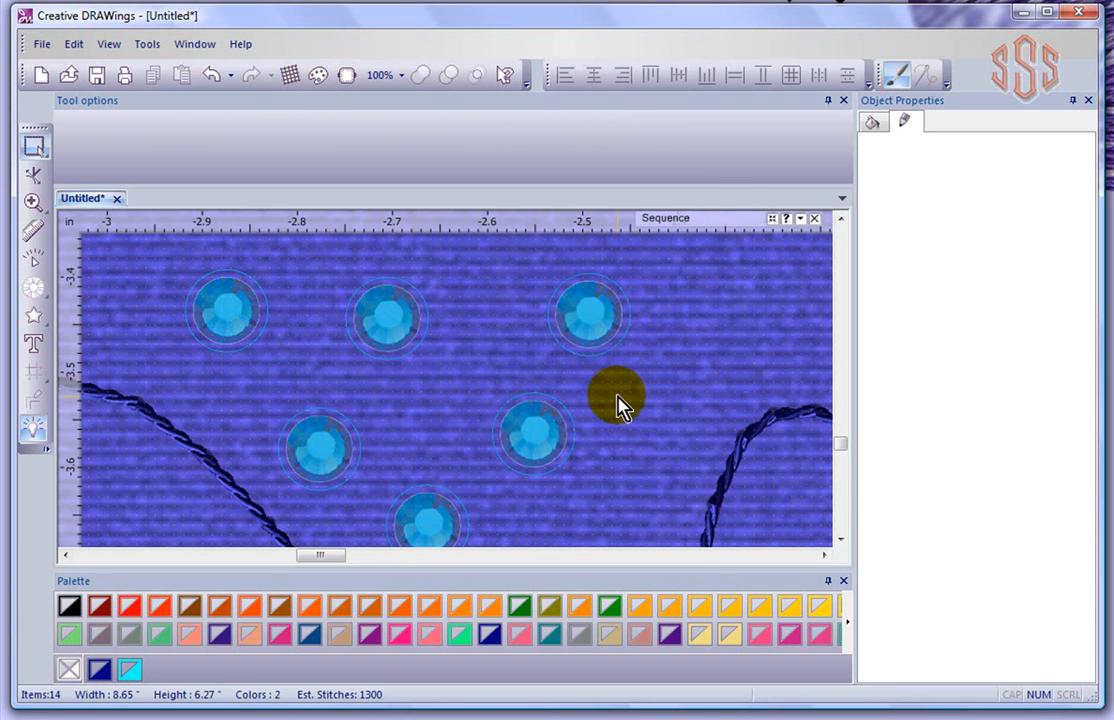
- Select the cluster's upper-left crystal and move it up and away from the others, to about X -2.982, Y -3.402 in
scroll(617, 405, "down", 2)
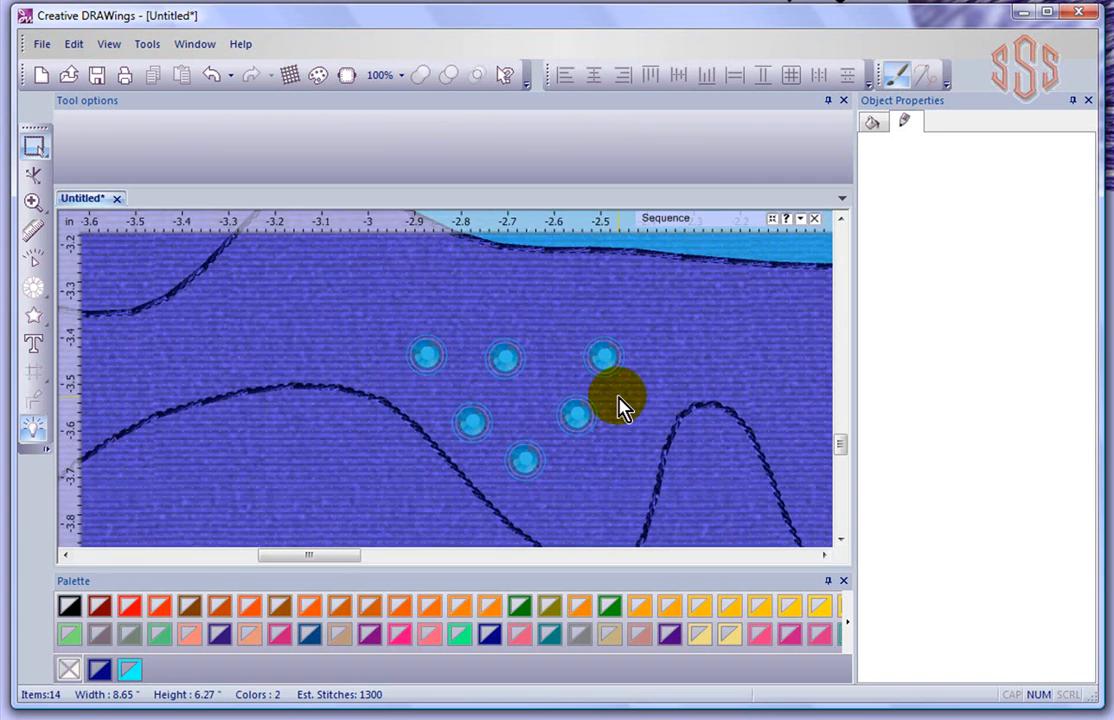
scroll(617, 405, "down", 1)
left_click(463, 366)
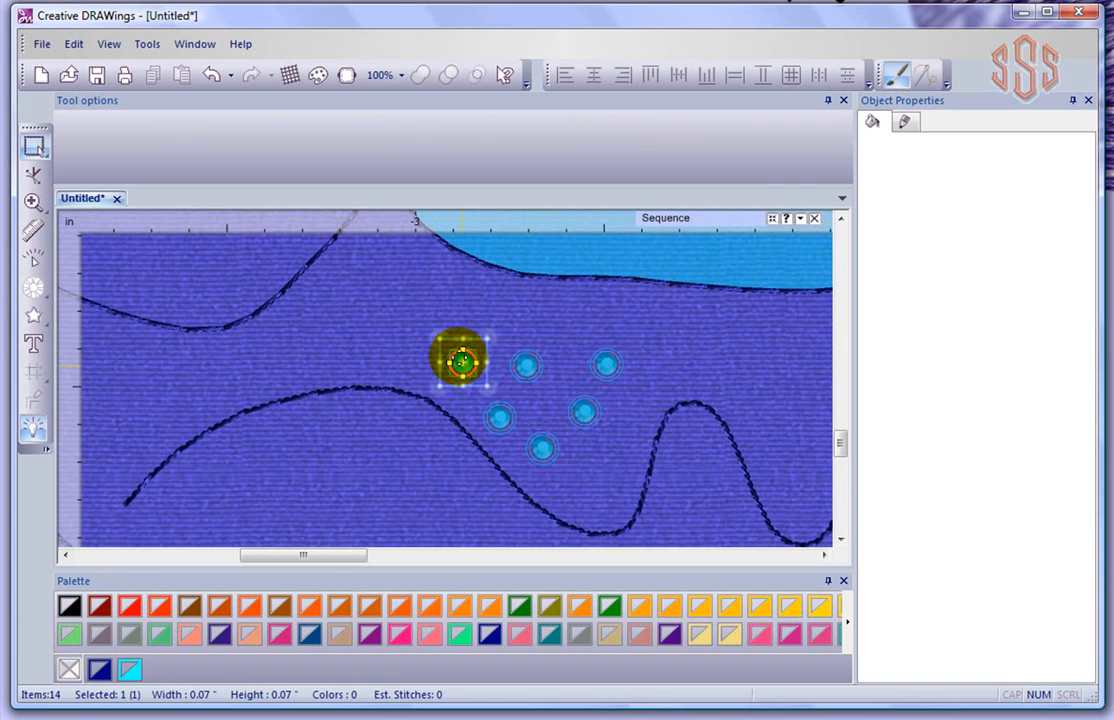
scroll(463, 366, "up", 3)
scroll(550, 383, "down", 2)
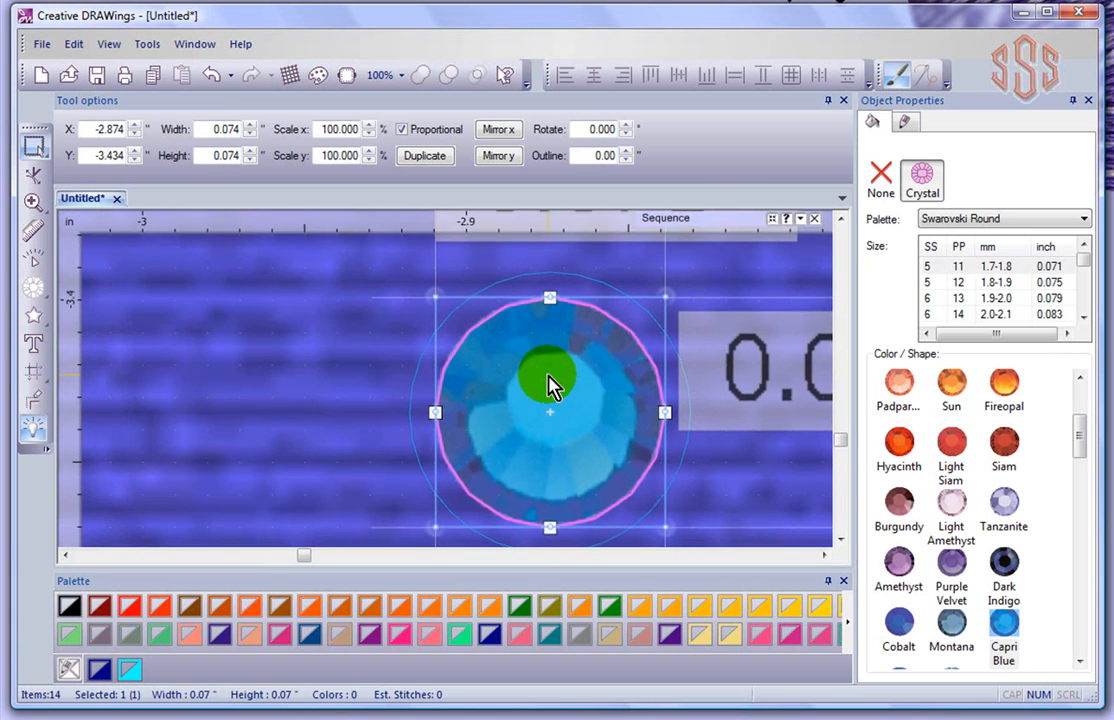
scroll(550, 383, "down", 2)
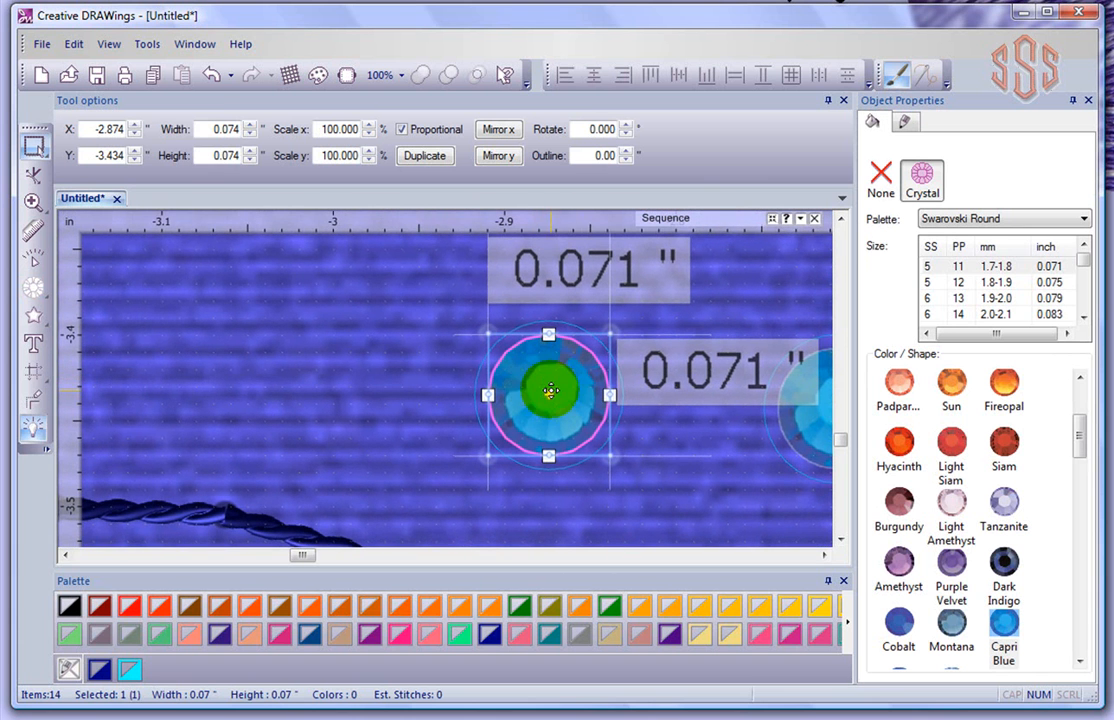
left_click_drag(566, 387, 381, 336)
scroll(478, 405, "down", 2)
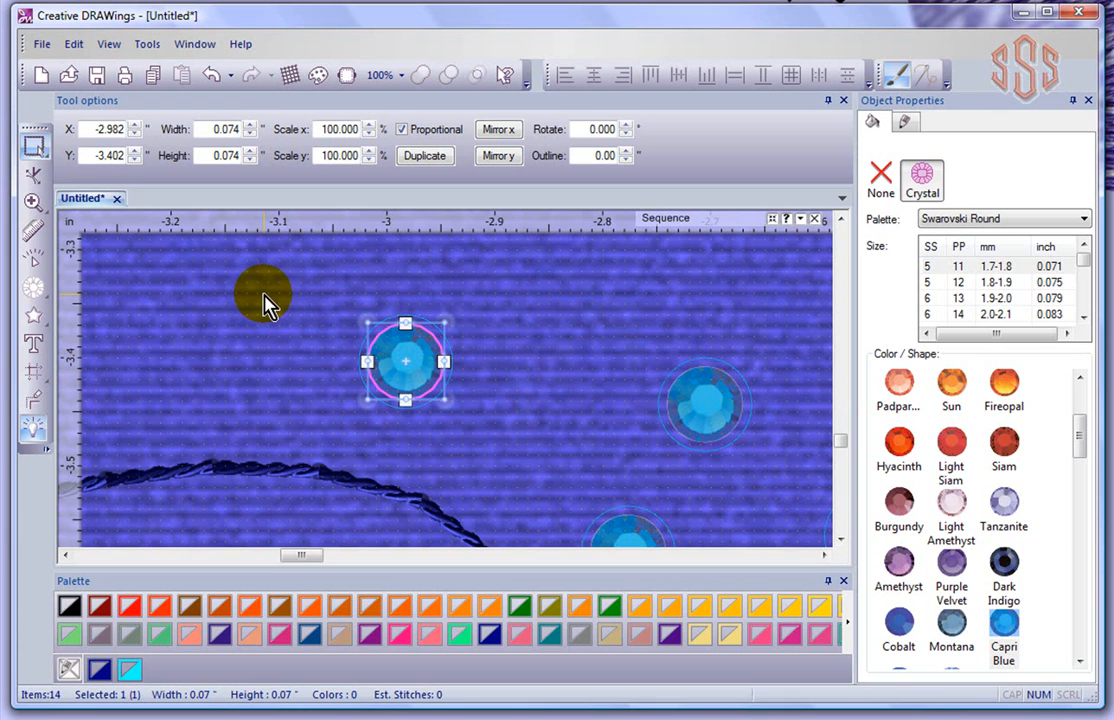
- Switch to the freehand shape-creation tool for drawing around the crystal cluster area
left_click(50, 308)
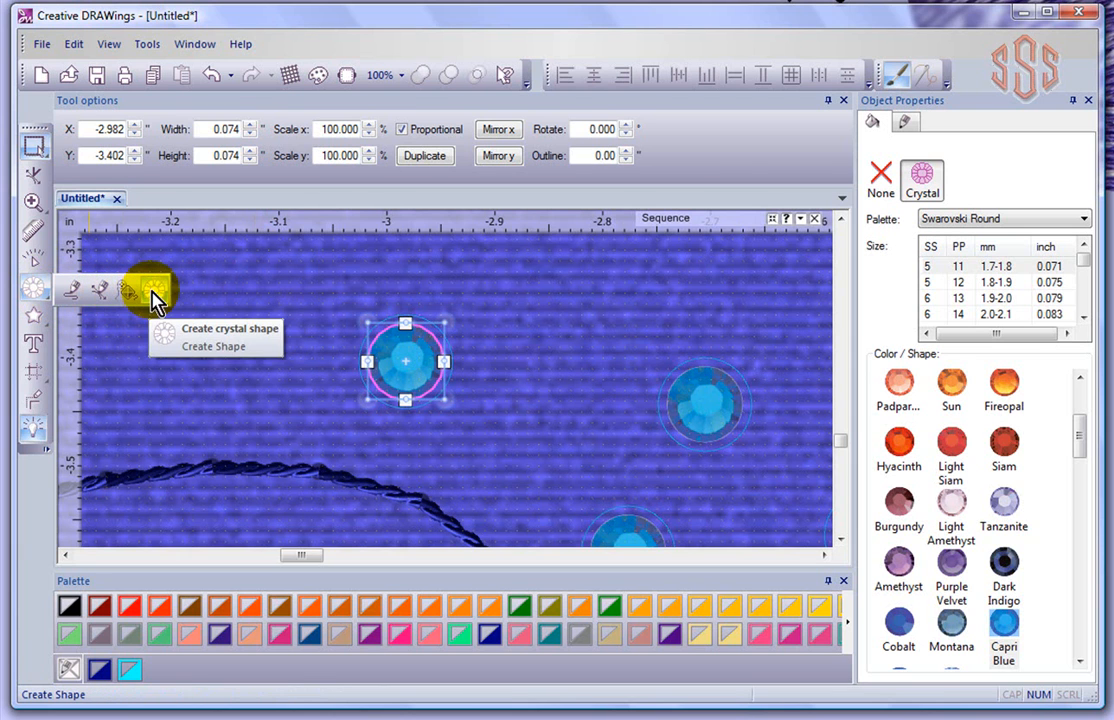
left_click(75, 292)
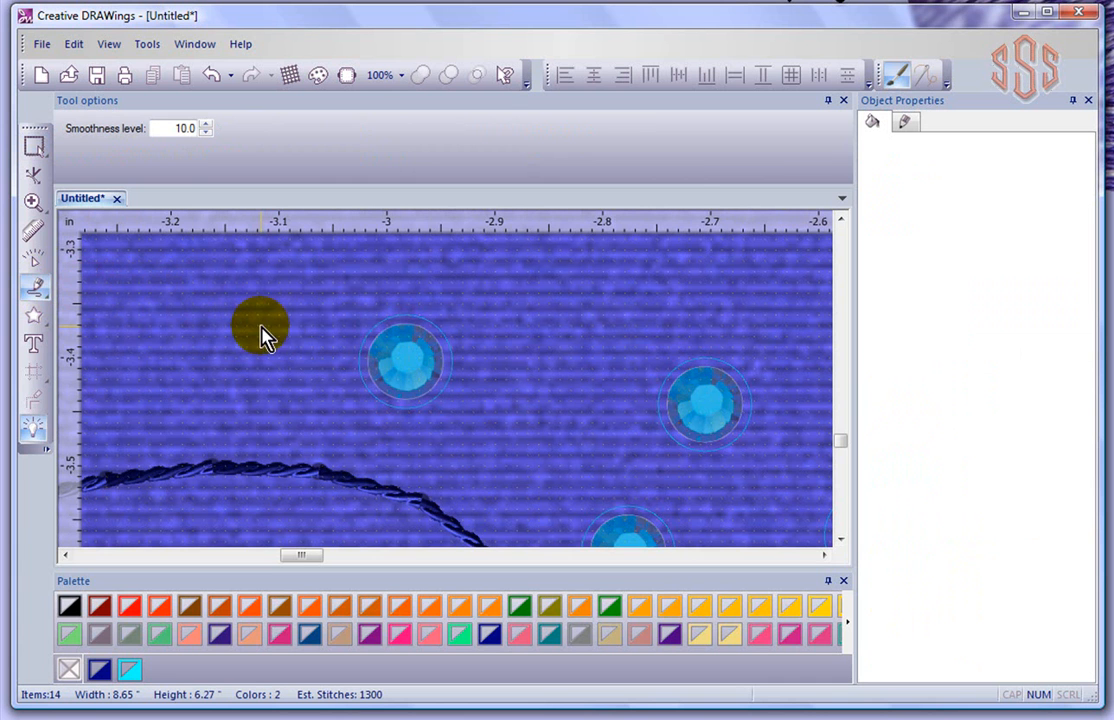
scroll(265, 332, "down", 3)
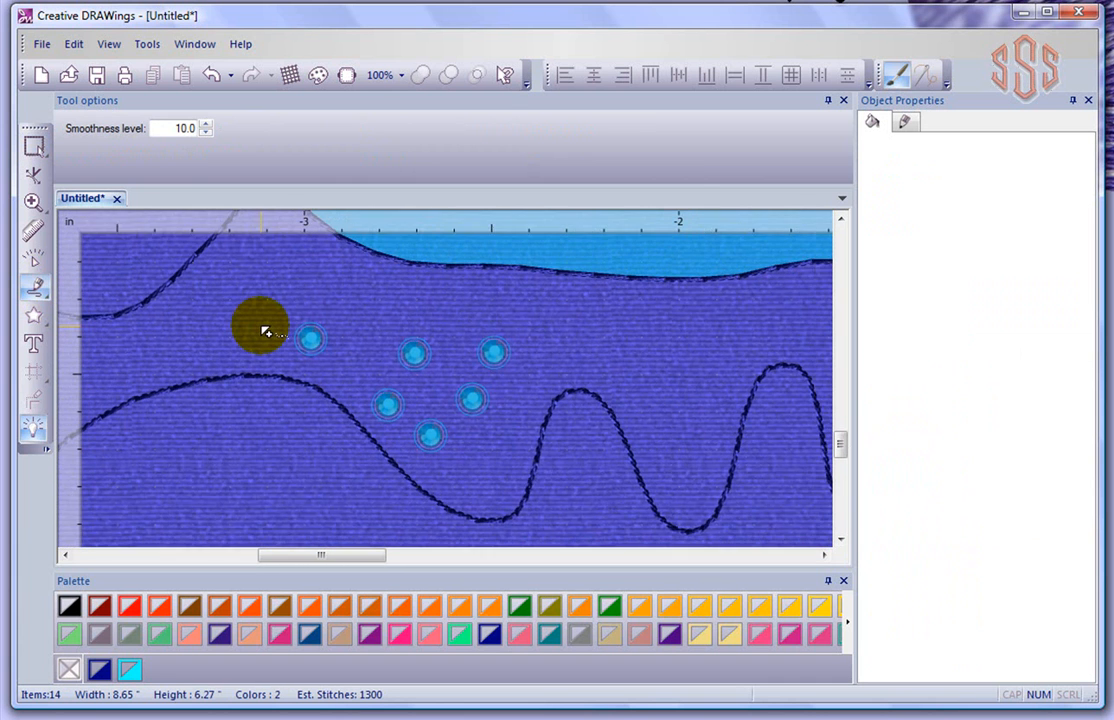